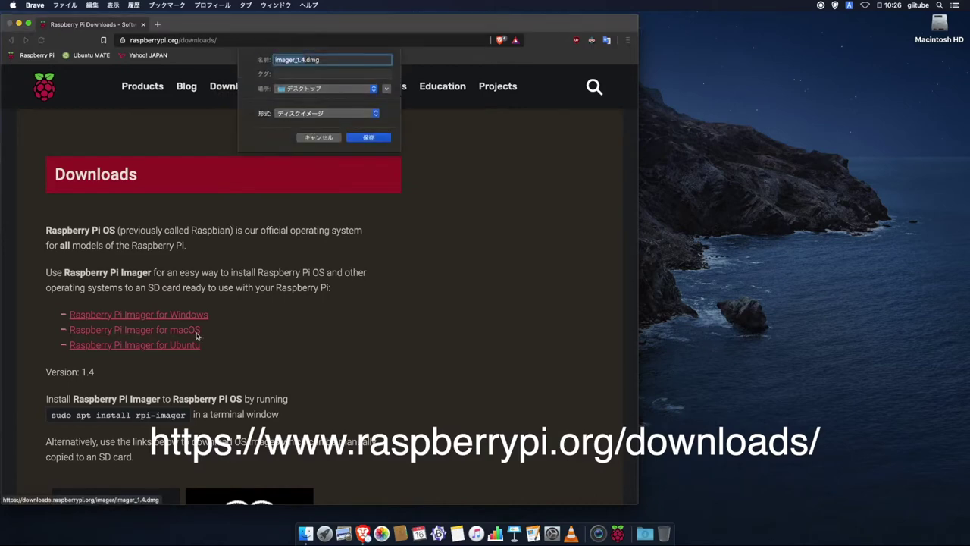
# - Save the macOS installer imager_1.4.dmg to the desktop
pyautogui.press('Return')
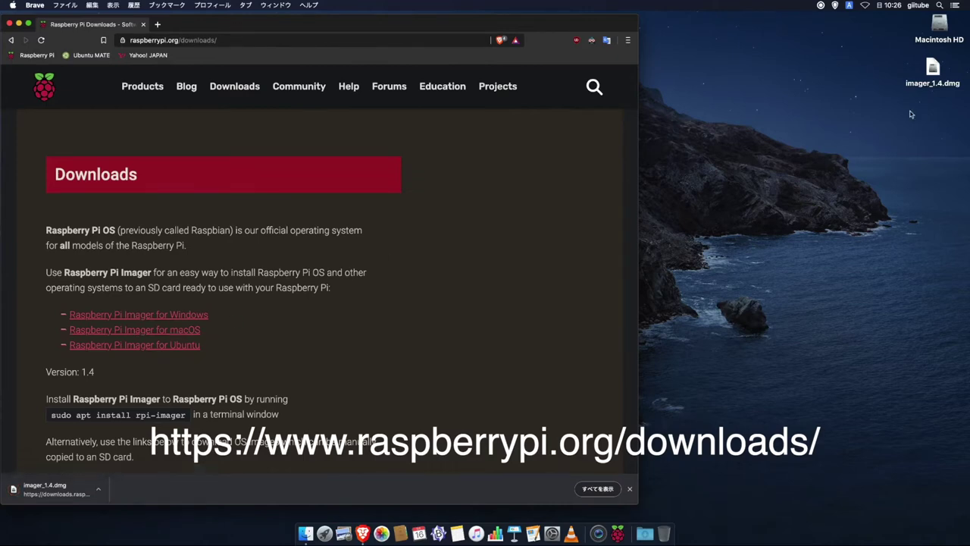
# - Open imager_1.4.dmg and copy Raspberry Pi Imager into the Applications folder
pyautogui.click(934, 72)
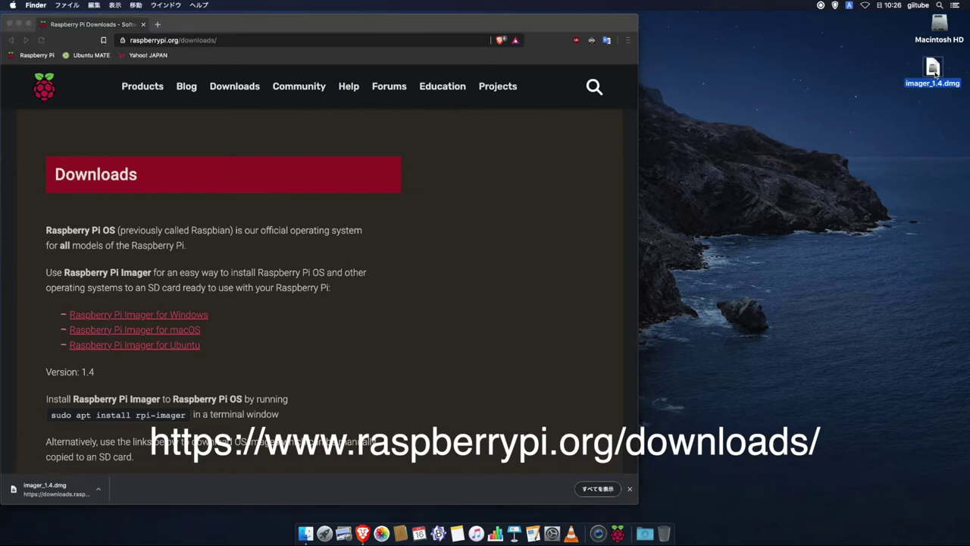
pyautogui.doubleClick(935, 73)
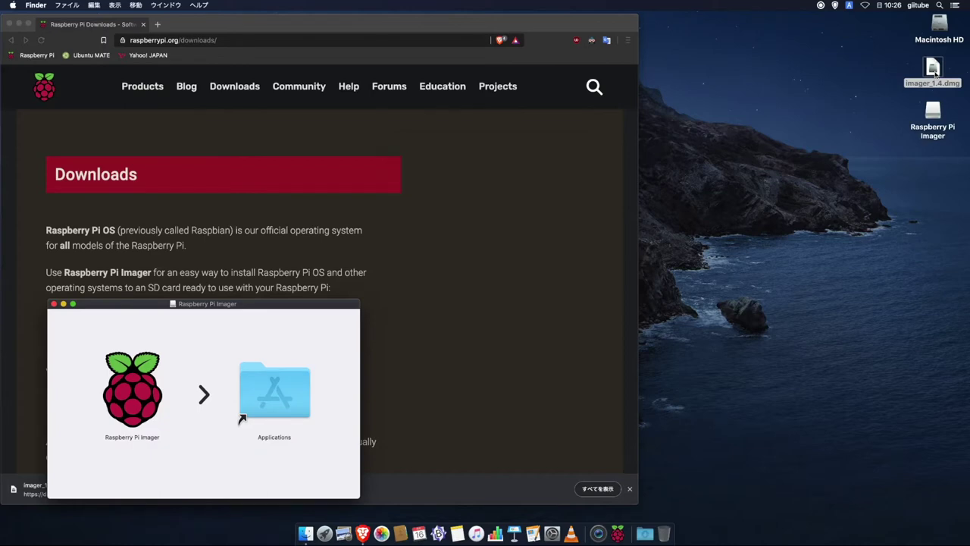
pyautogui.click(704, 301)
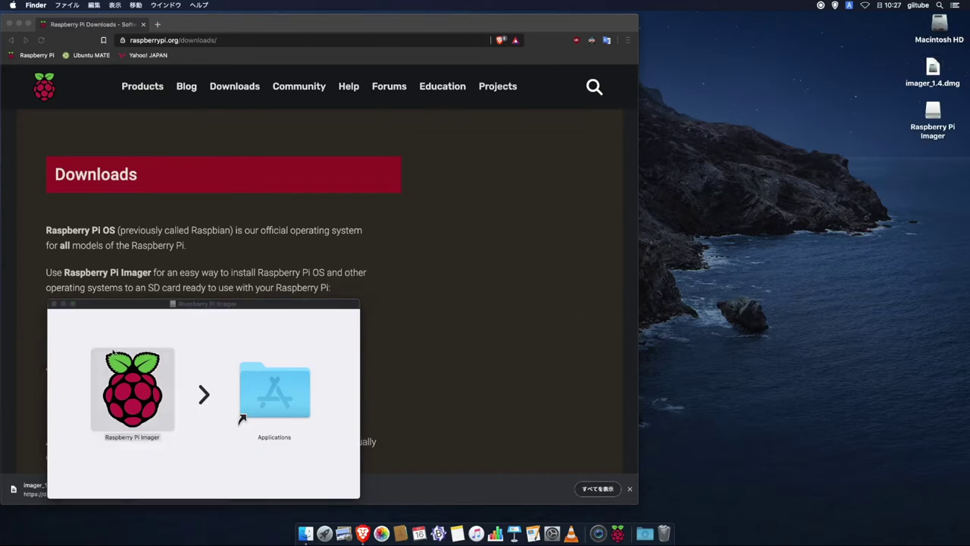
pyautogui.moveTo(137, 375); pyautogui.dragTo(267, 391)
# - Close Brave, eject the Raspberry Pi Imager installer disk, and reopen Brave
pyautogui.click(11, 25)
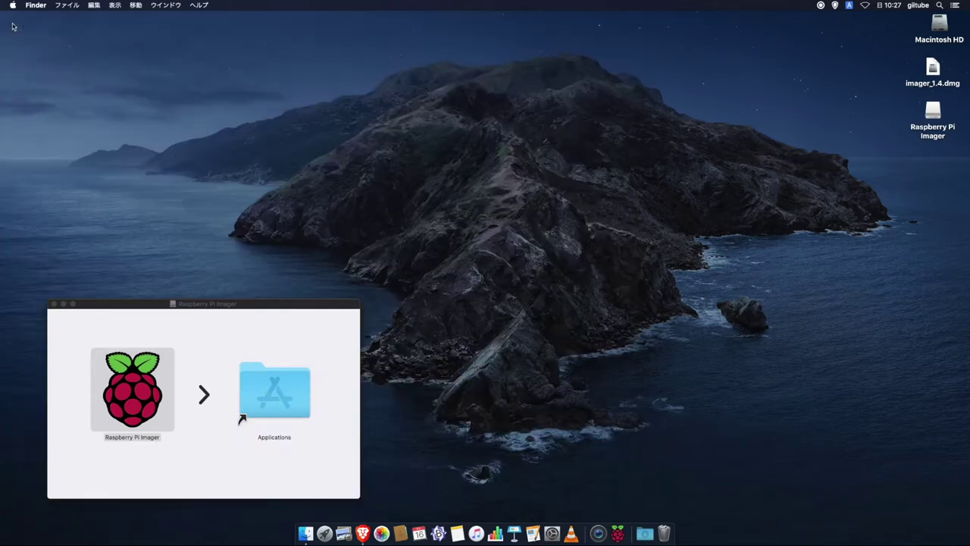
pyautogui.moveTo(925, 135); pyautogui.dragTo(664, 534)
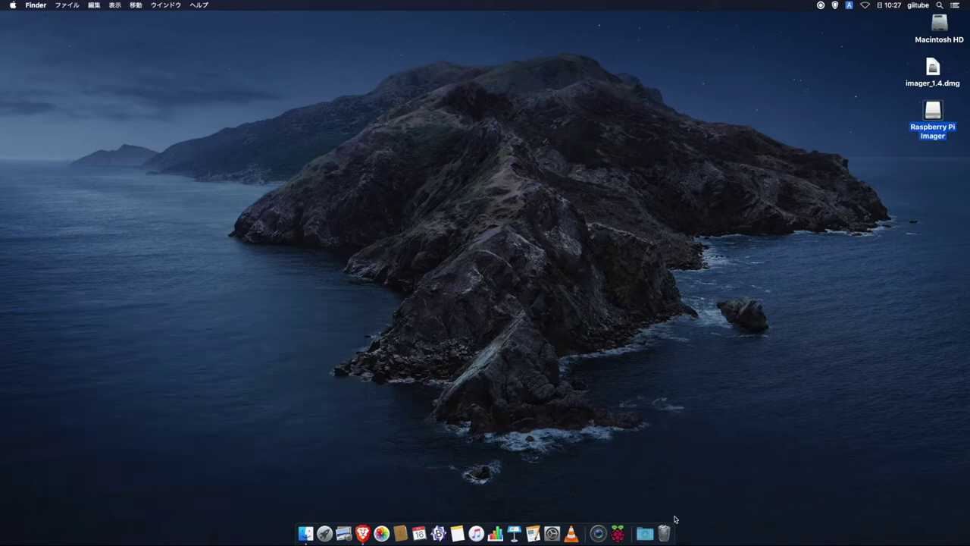
pyautogui.click(362, 533)
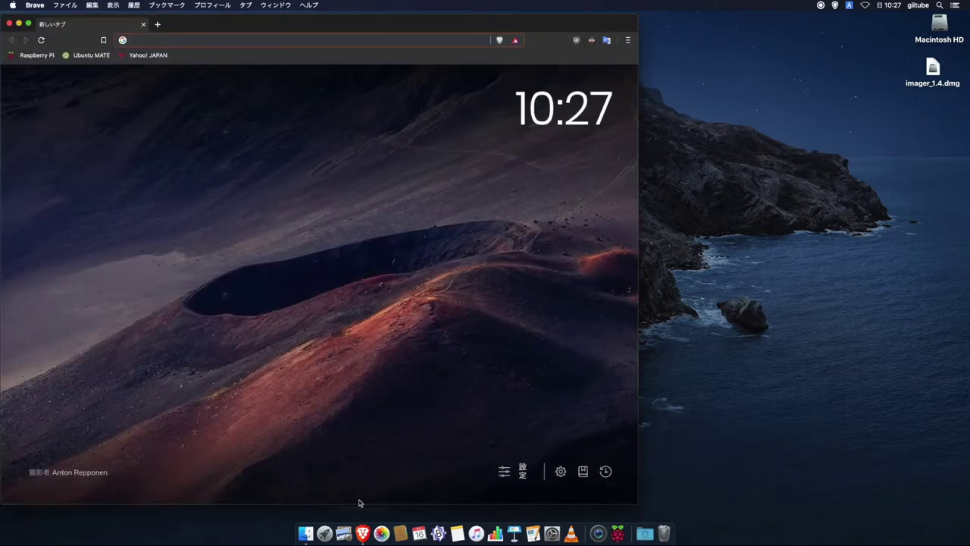
# - Download the Ubuntu MATE 20.04.1 Focal Fossa Raspberry Pi 64-bit image to the desktop
pyautogui.click(91, 56)
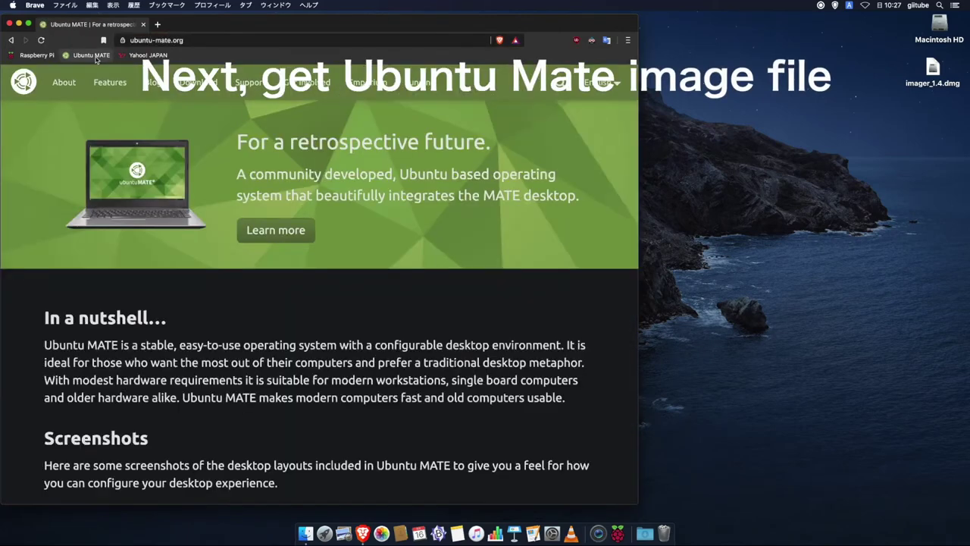
pyautogui.click(210, 88)
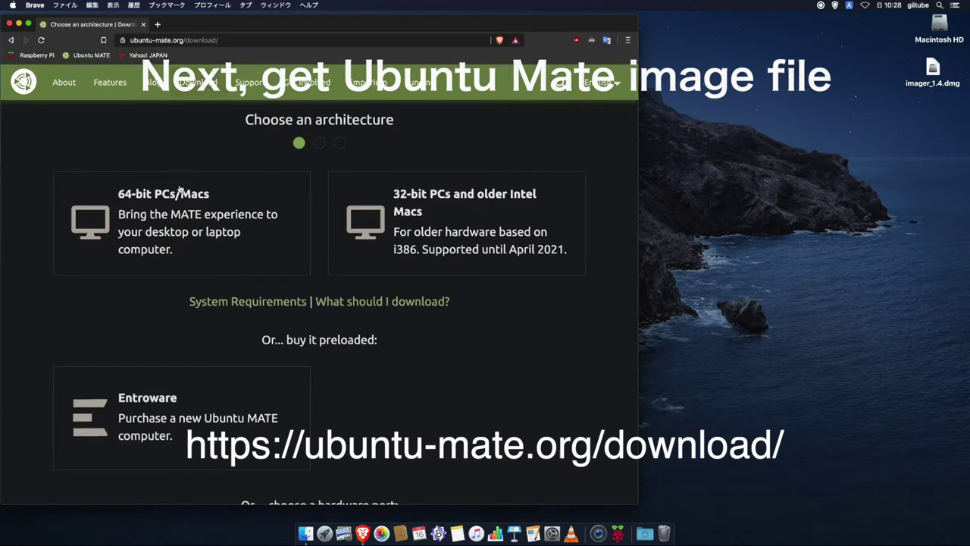
pyautogui.scroll(-5, 254, 318)
pyautogui.scroll(-4, 252, 334)
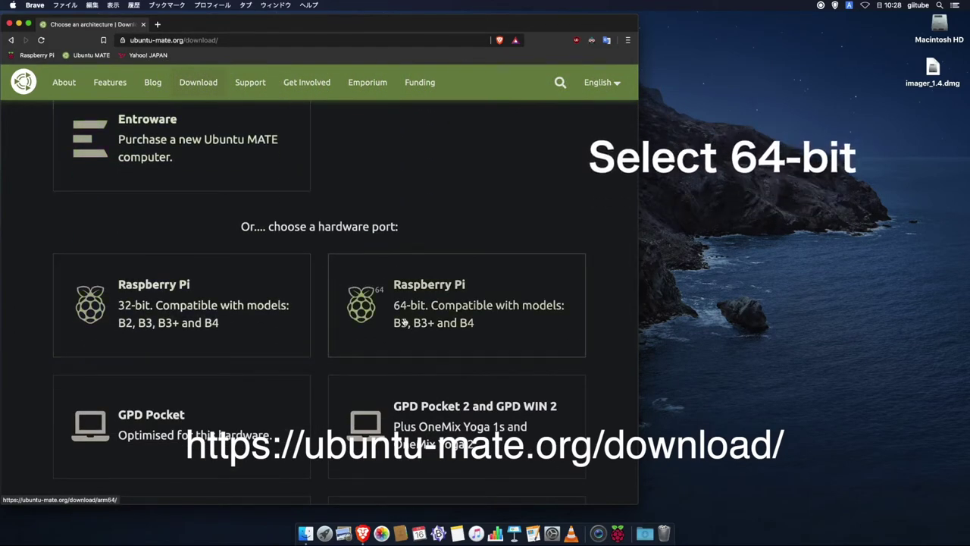
pyautogui.click(459, 322)
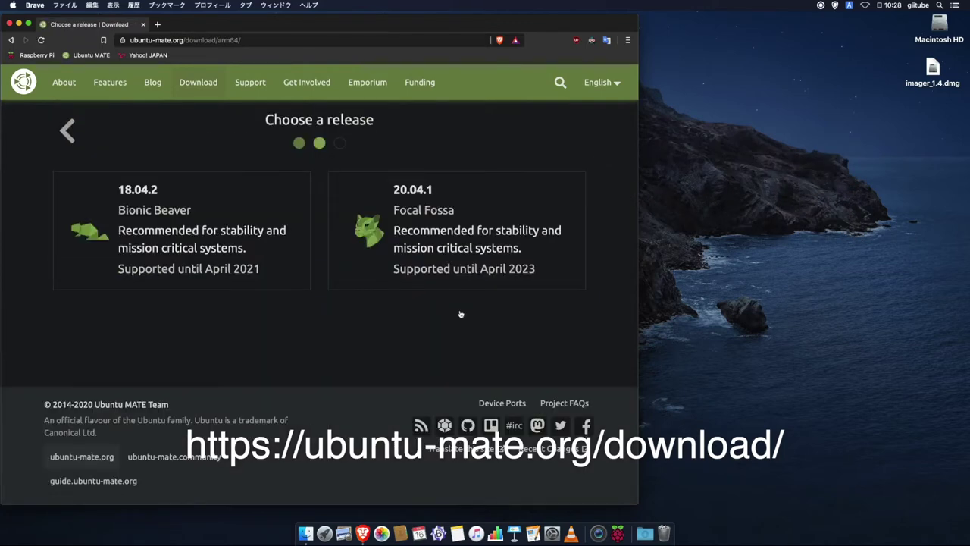
pyautogui.click(451, 249)
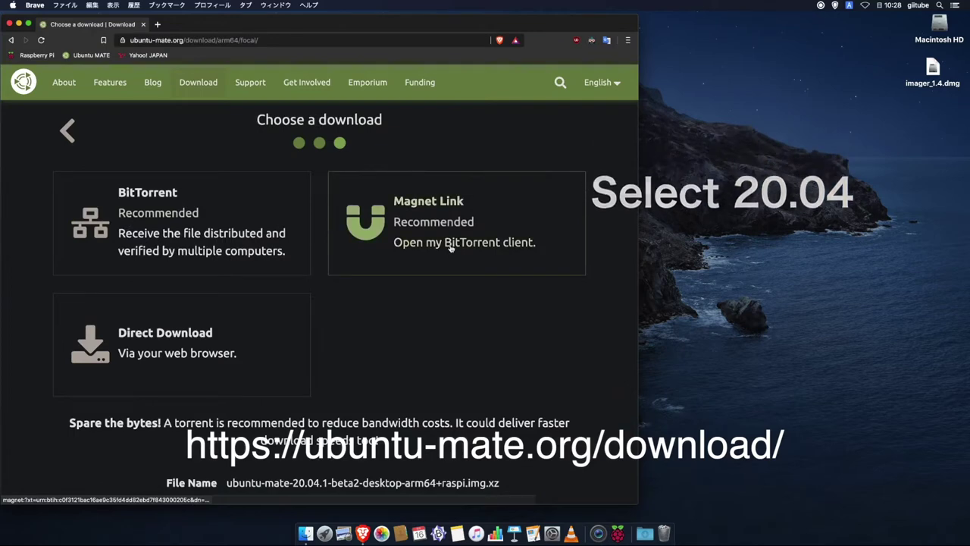
pyautogui.click(166, 338)
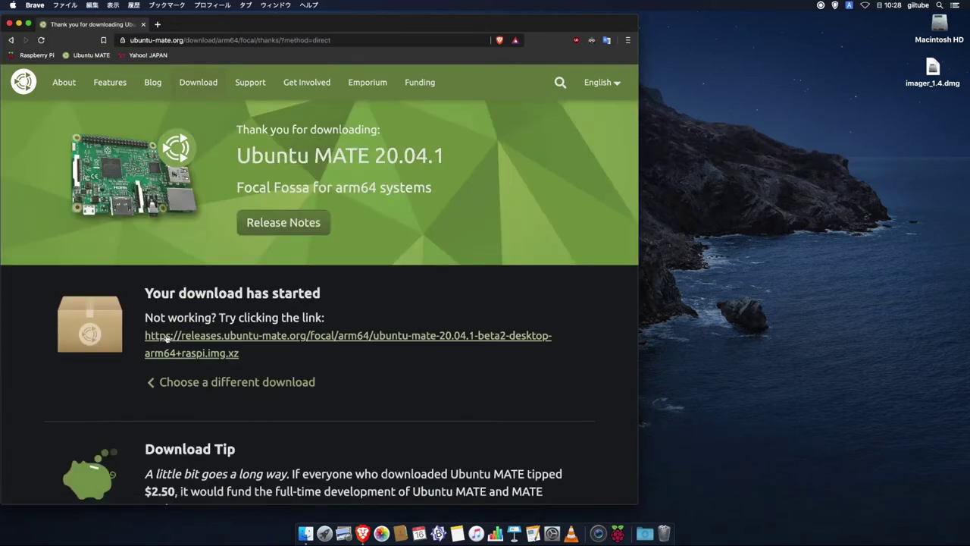
pyautogui.click(226, 342)
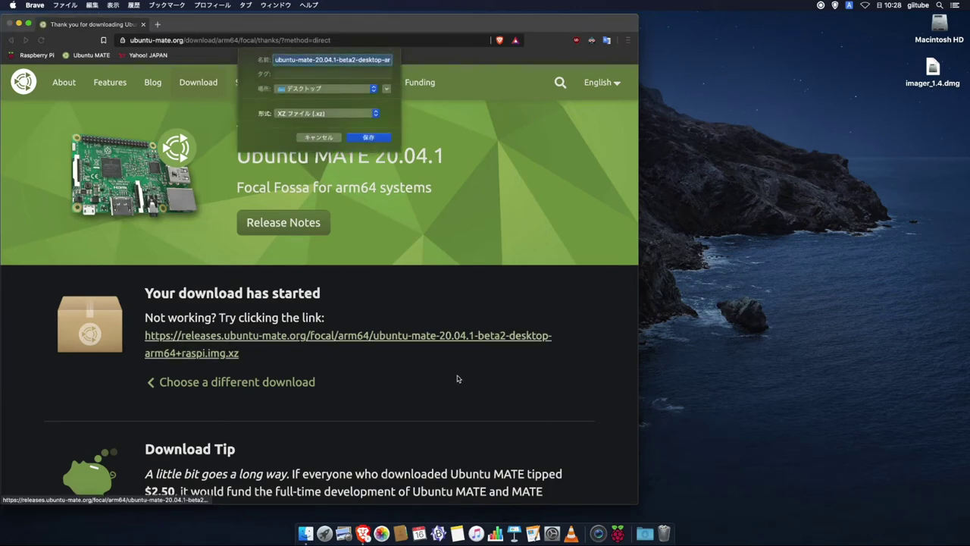
pyautogui.press('Return')
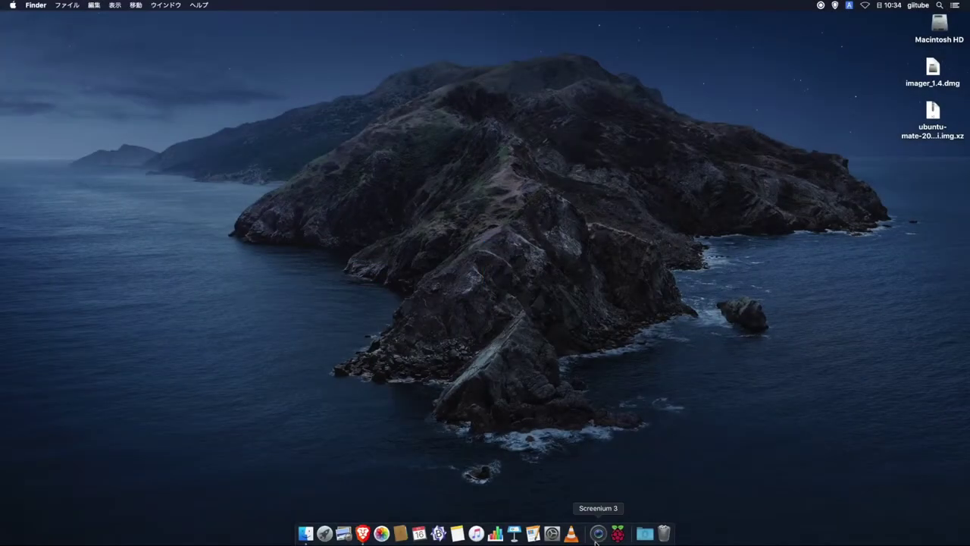
# - Erase the 30.4 GB Transcend TS-RDF5 SD card using Raspberry Pi Imager's Erase option
pyautogui.click(619, 533)
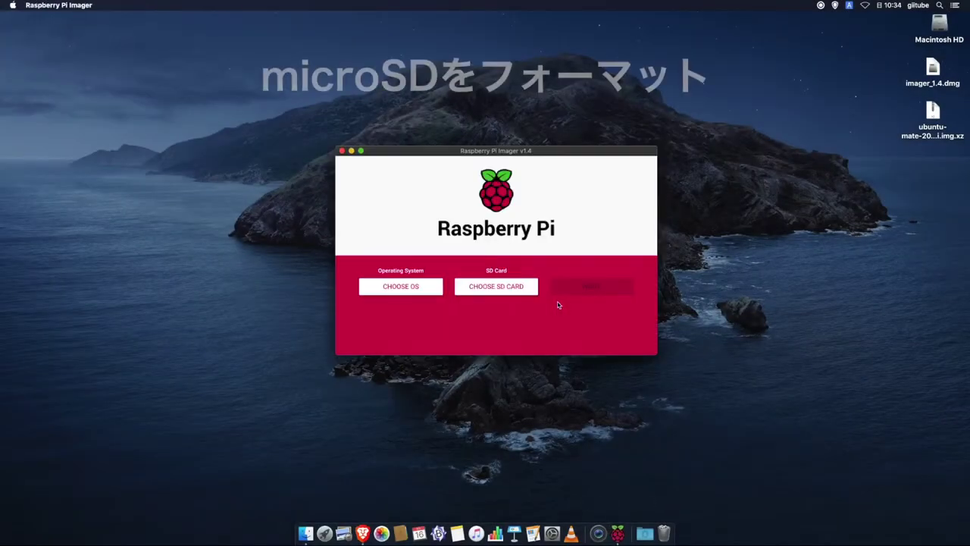
pyautogui.click(399, 286)
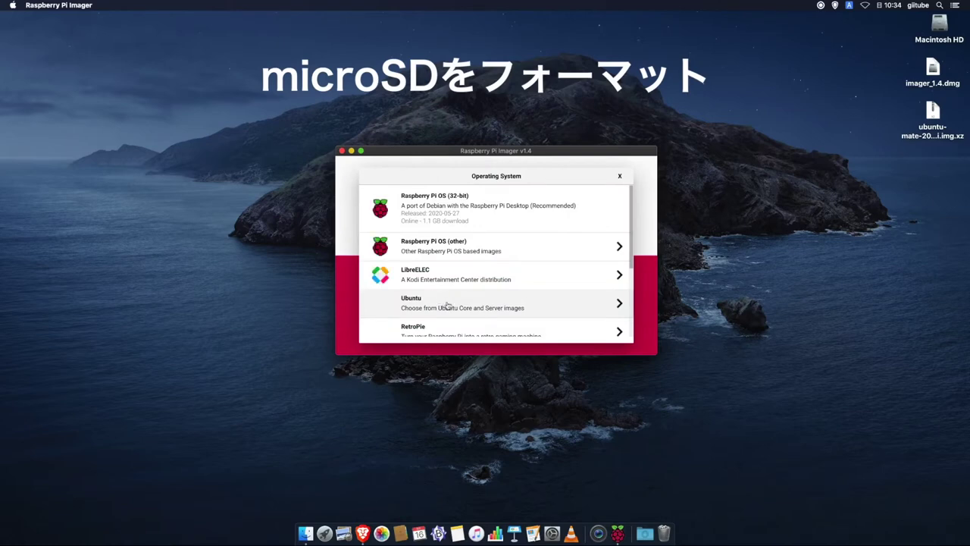
pyautogui.scroll(-4, 447, 304)
pyautogui.click(452, 296)
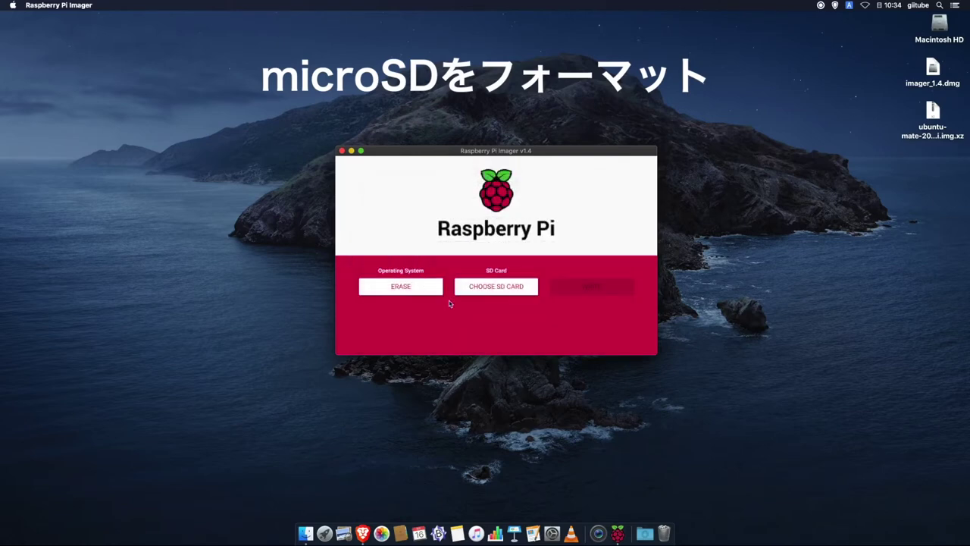
pyautogui.click(507, 288)
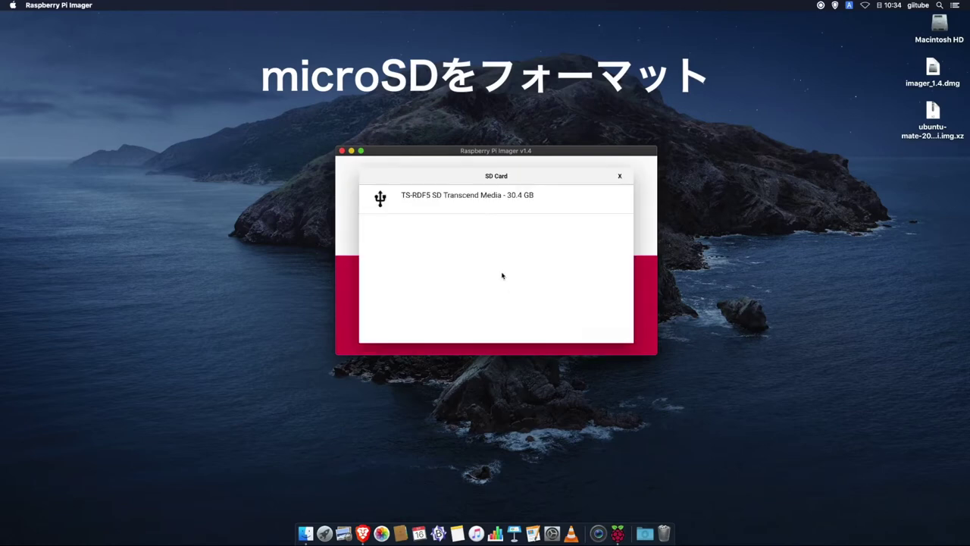
pyautogui.click(448, 204)
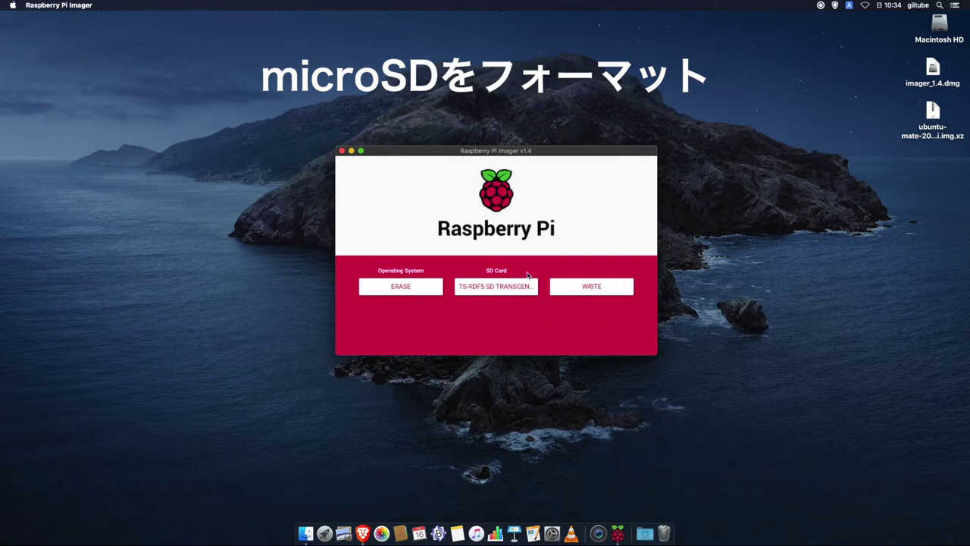
pyautogui.click(585, 292)
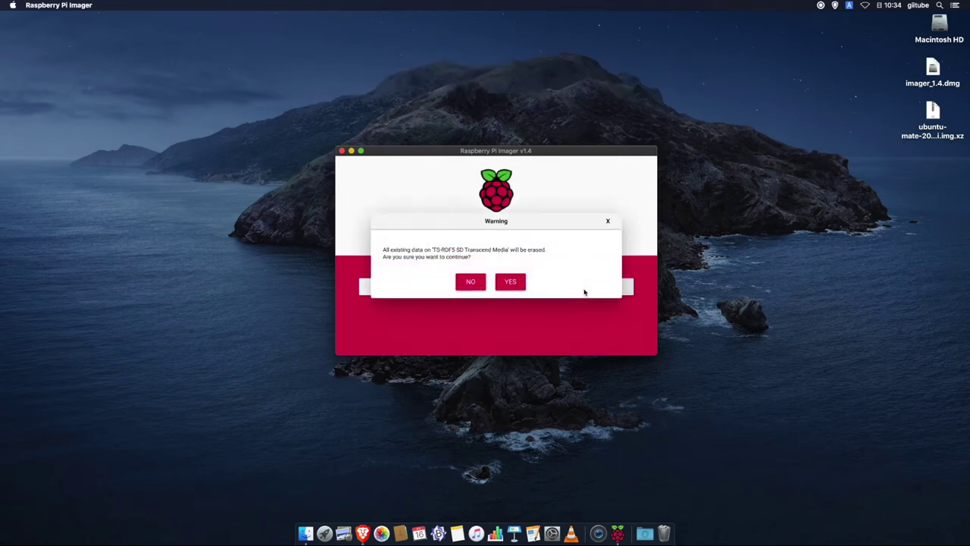
pyautogui.click(514, 284)
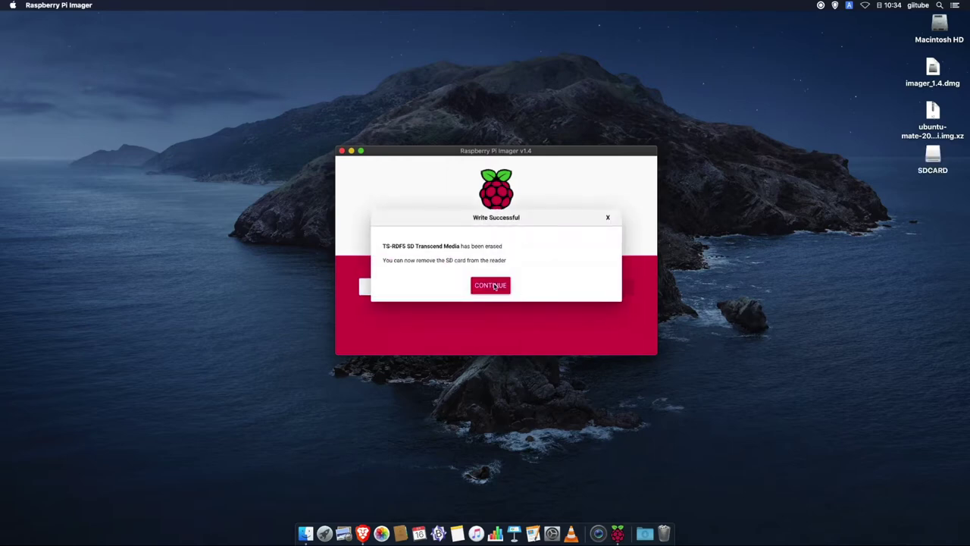
pyautogui.click(494, 286)
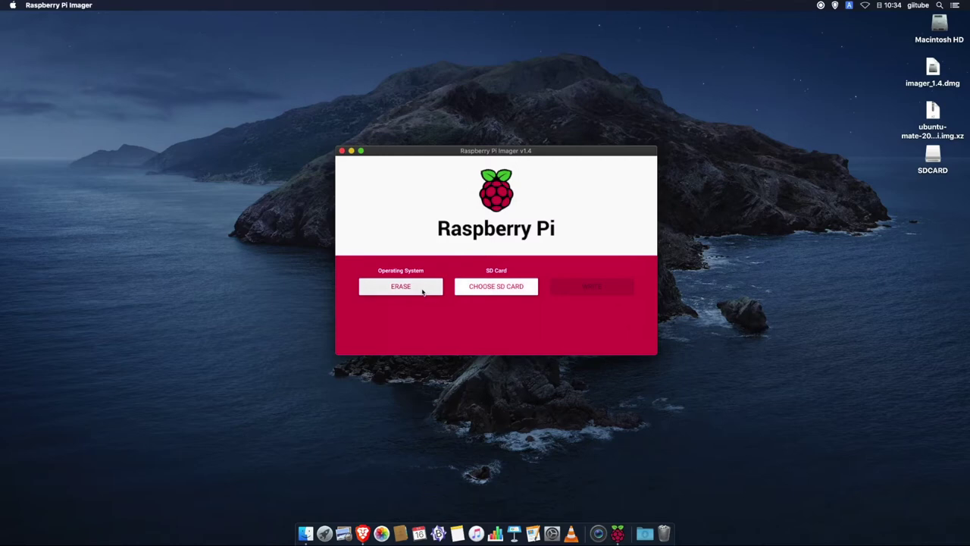
# - Select the downloaded ubuntu-mate .img.xz as a custom image and the Transcend card as target
pyautogui.click(422, 290)
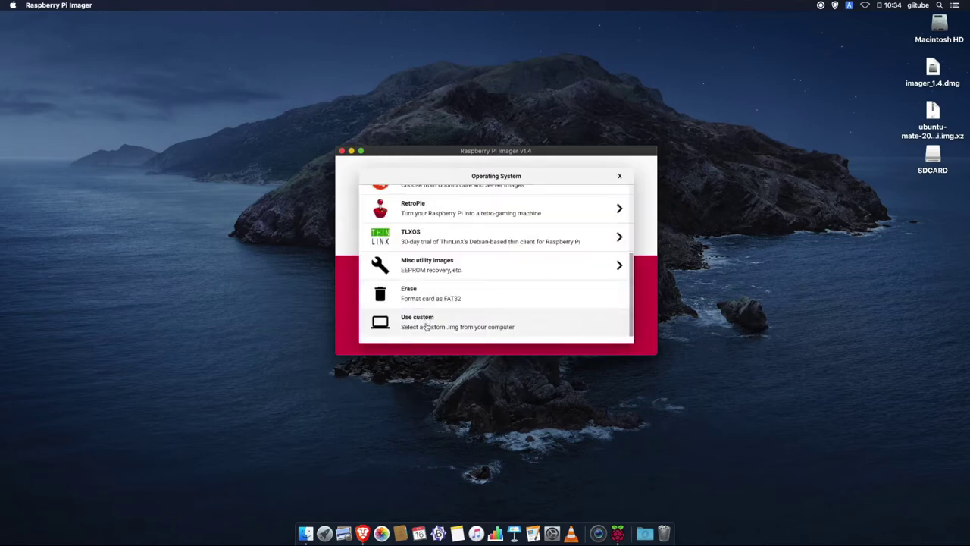
pyautogui.click(424, 324)
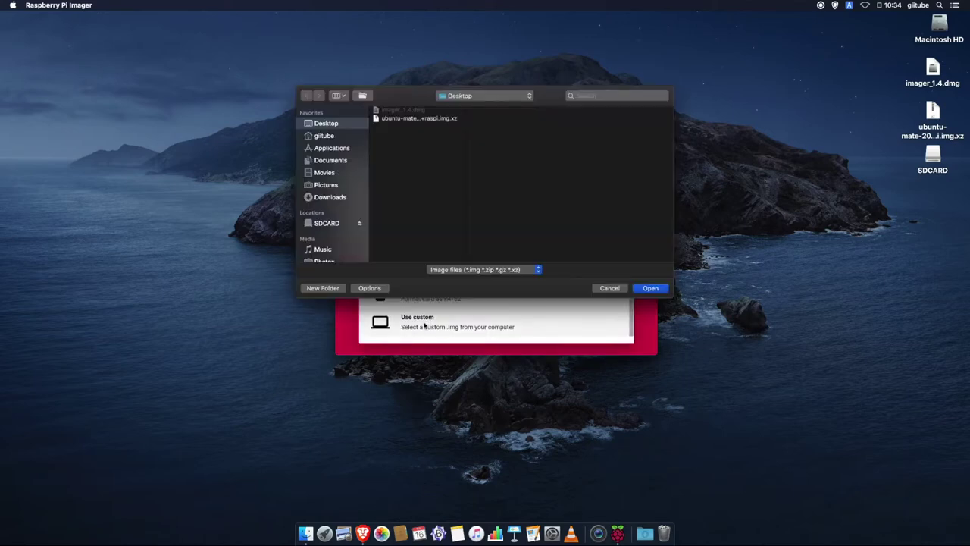
pyautogui.click(425, 119)
pyautogui.click(652, 294)
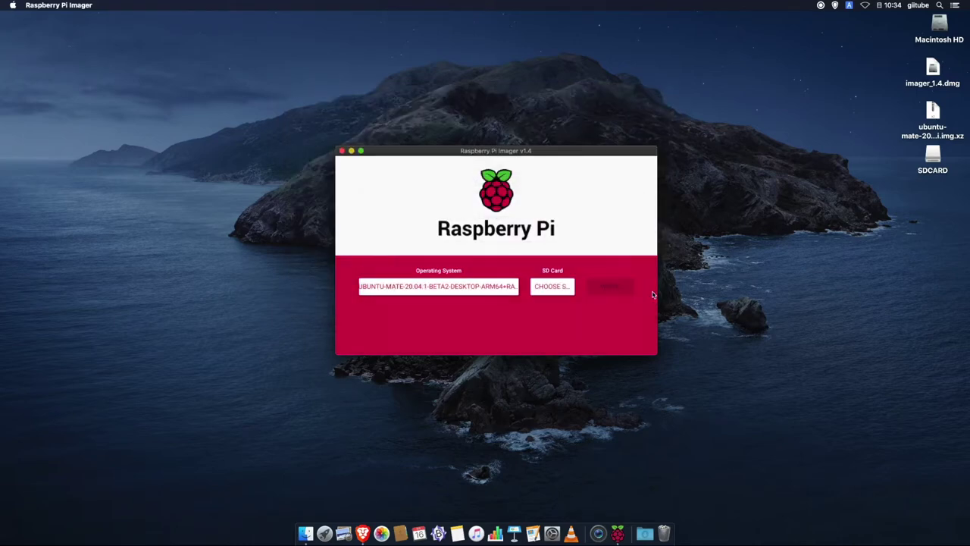
pyautogui.click(552, 286)
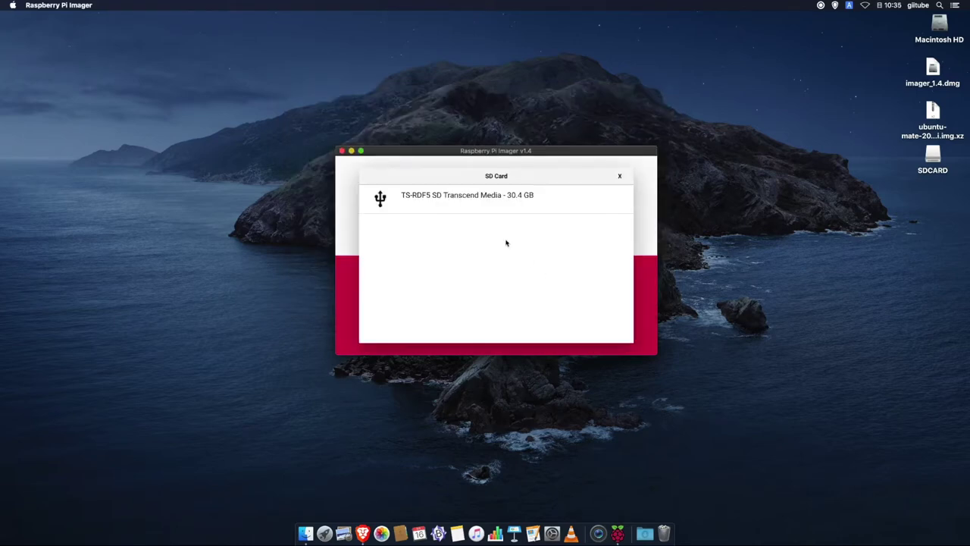
pyautogui.click(471, 200)
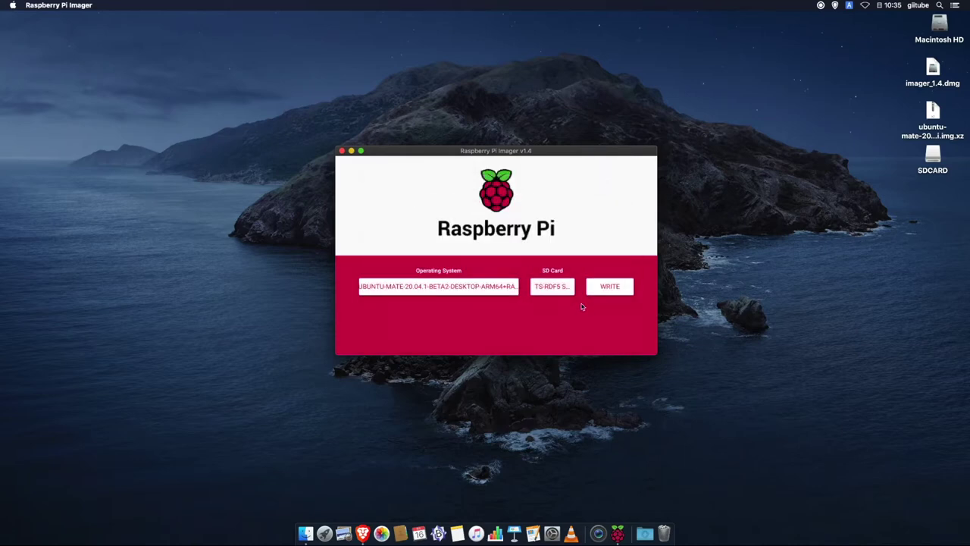
# - Write the image to the card, confirming the erase and authorising with the account password
pyautogui.click(620, 292)
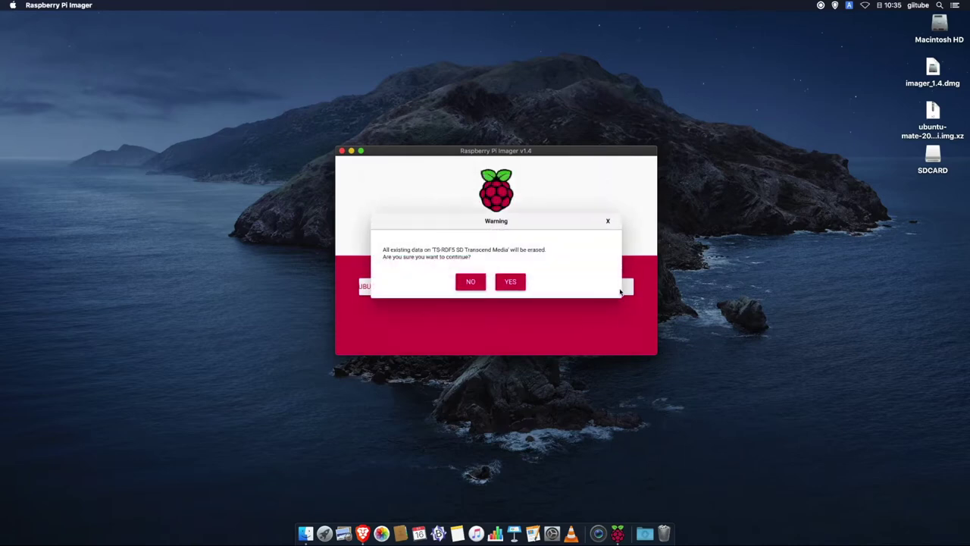
pyautogui.click(510, 282)
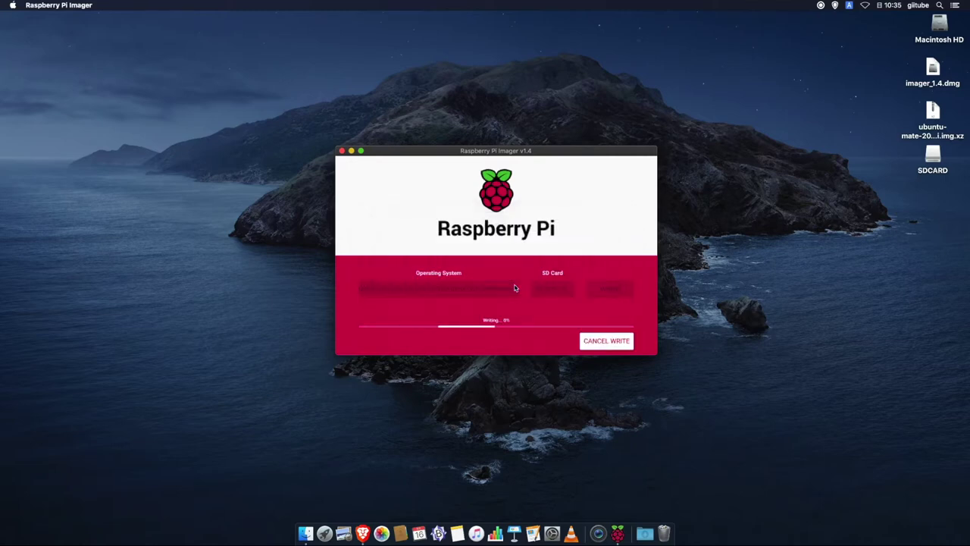
pyautogui.write('password')
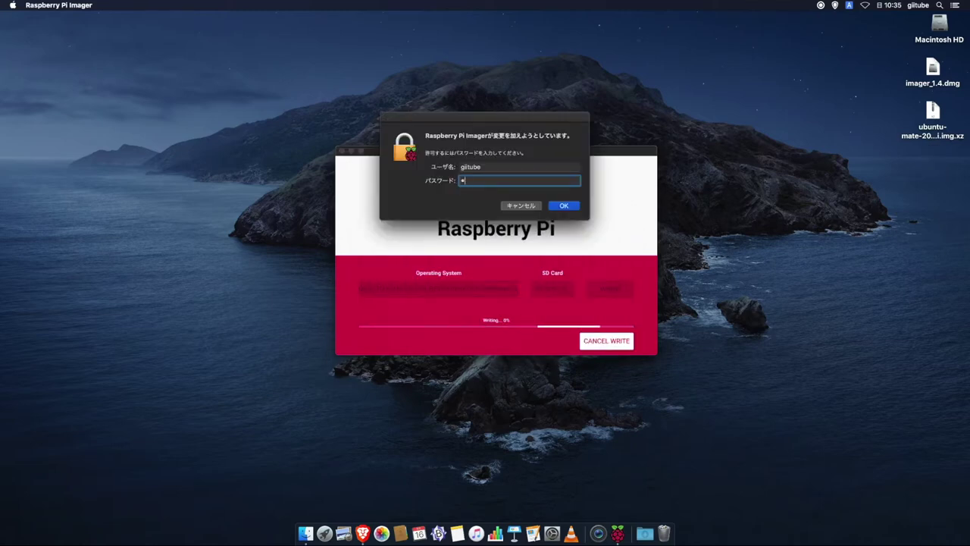
pyautogui.press('Return')
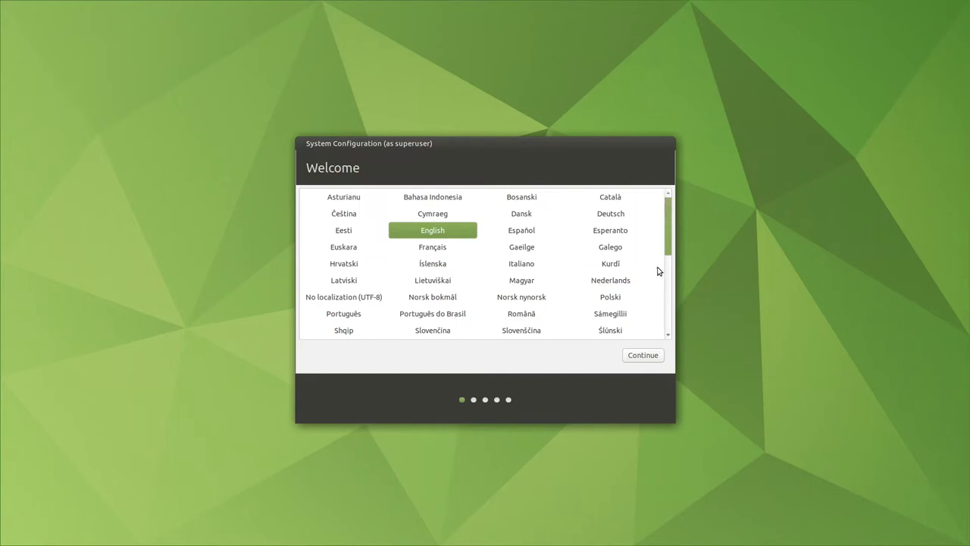
# - Set the system language to 日本語 and the keyboard layout to Japanese
pyautogui.click(669, 288)
pyautogui.scroll(-3, 664, 332)
pyautogui.click(523, 334)
pyautogui.click(646, 356)
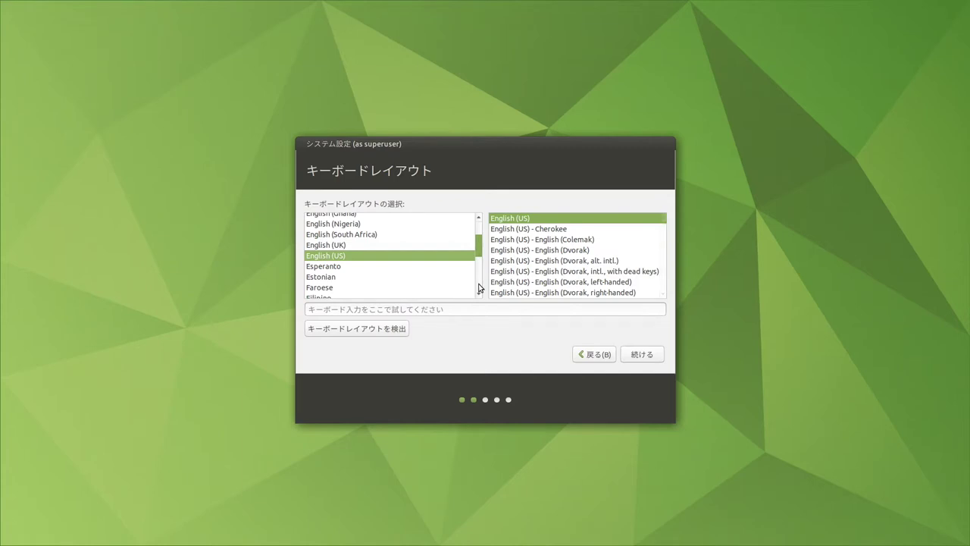
pyautogui.scroll(-10, 479, 288)
pyautogui.click(371, 281)
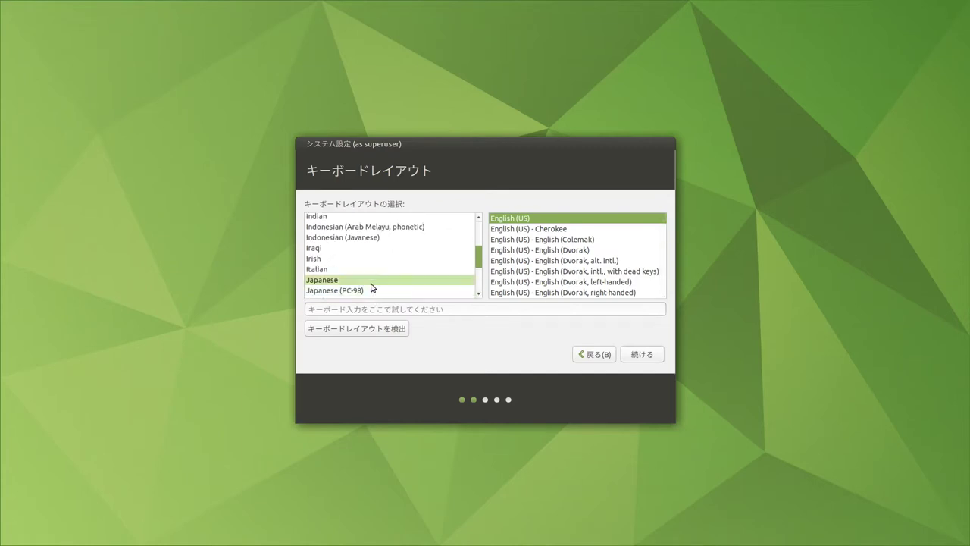
pyautogui.click(630, 354)
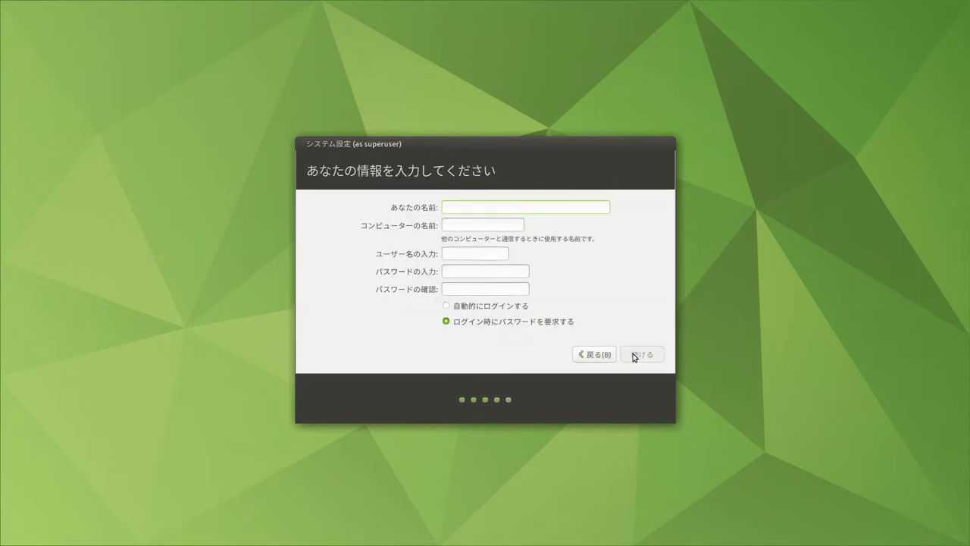
# - Fill in the user account and computer name details and start the installation
pyautogui.write('giitube')
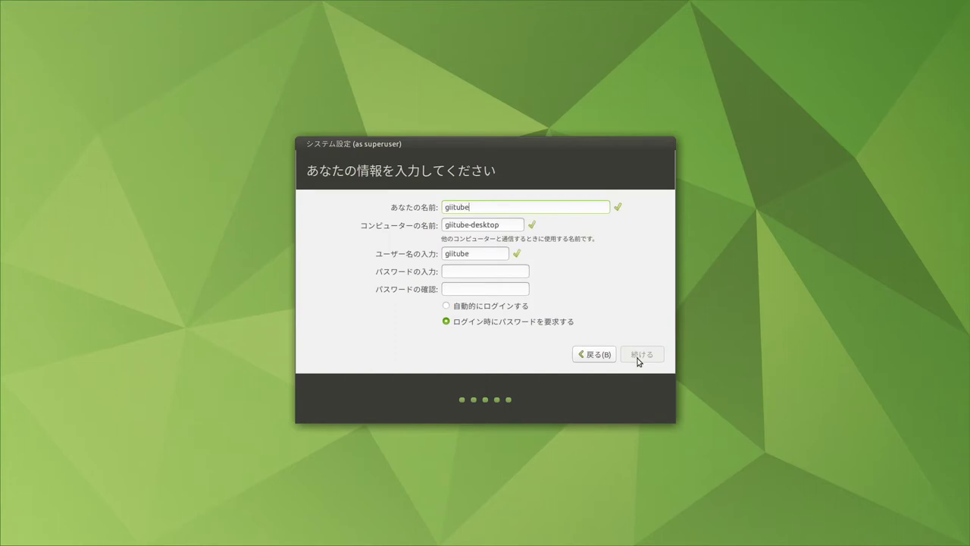
pyautogui.write('git')
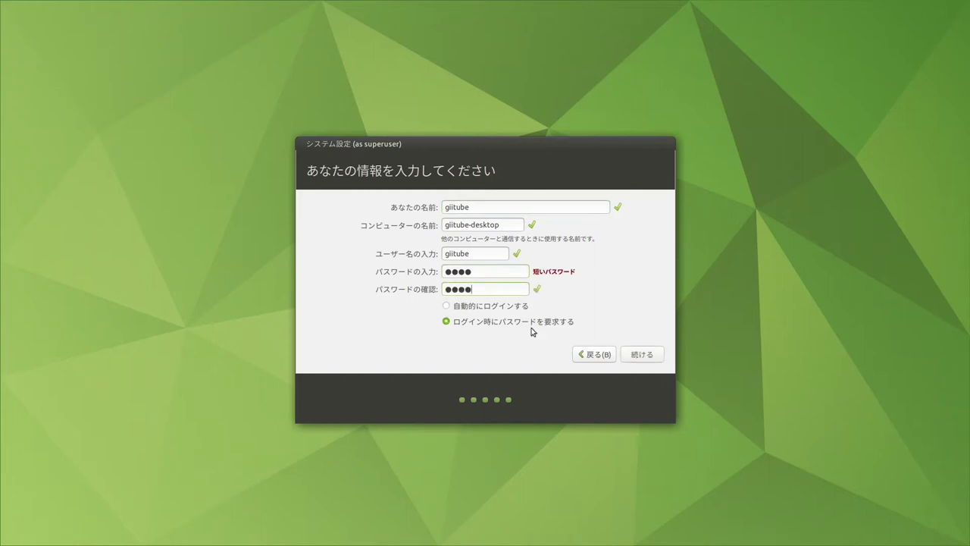
pyautogui.click(648, 357)
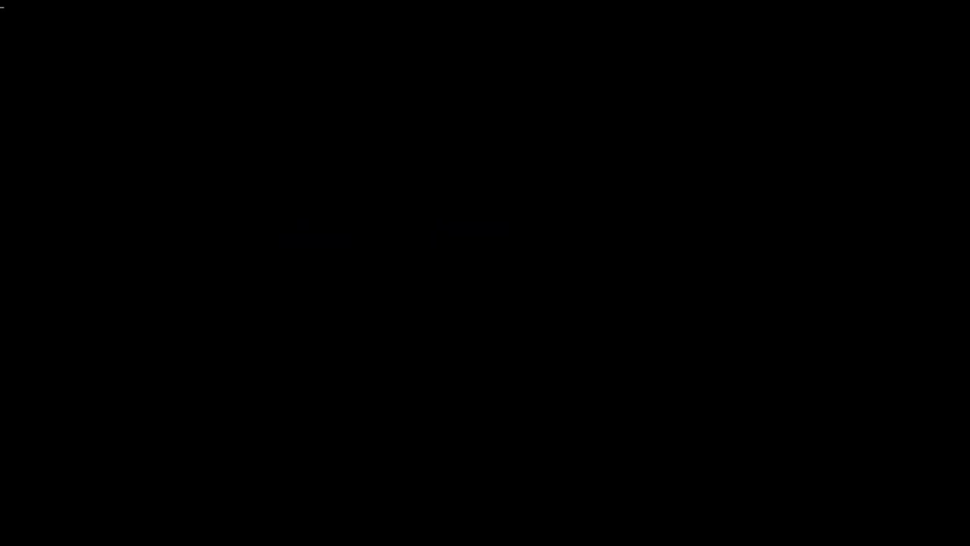
# - Log in, pin MATE端末 from システムツール to the top panel, and launch a terminal
pyautogui.press('Return')
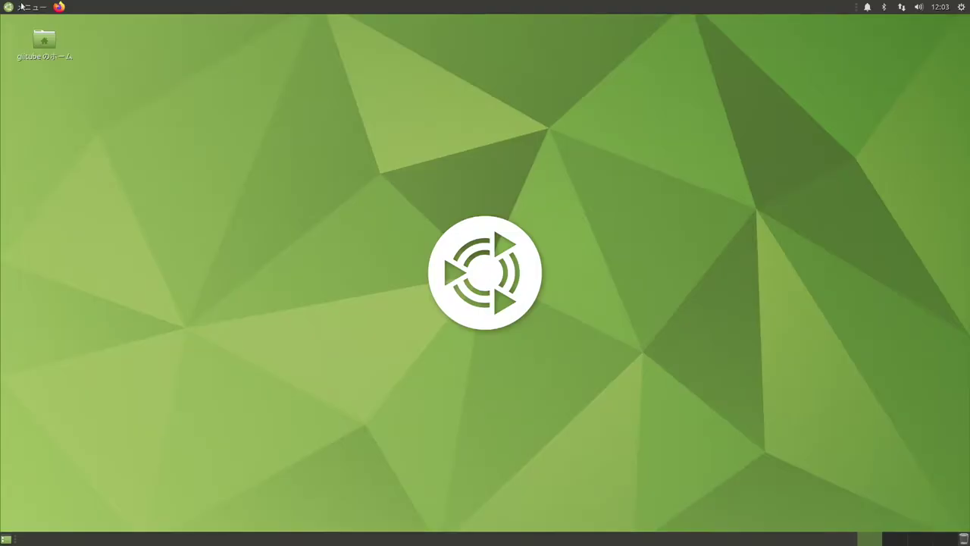
pyautogui.click(21, 7)
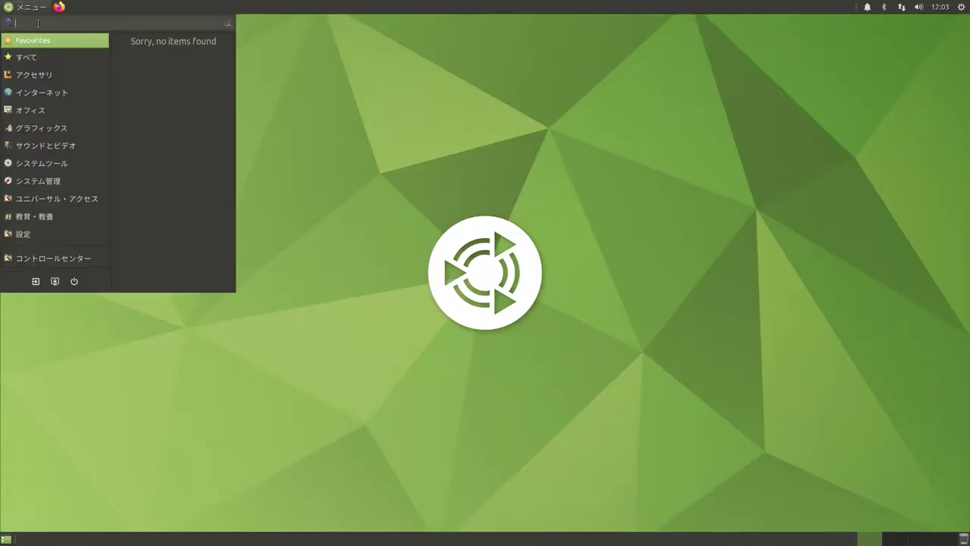
pyautogui.moveTo(35, 163)
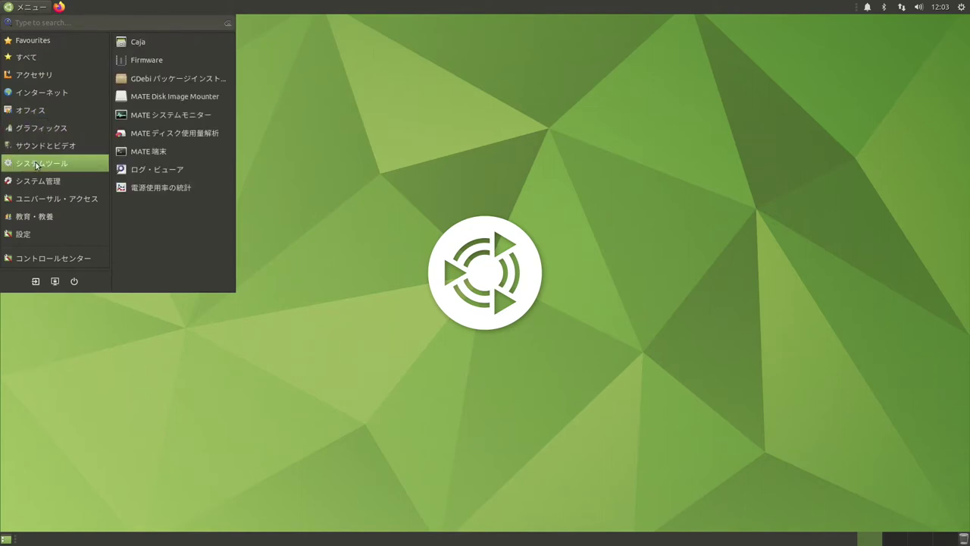
pyautogui.moveTo(46, 184)
pyautogui.moveTo(148, 151); pyautogui.dragTo(81, 3)
pyautogui.click(84, 7)
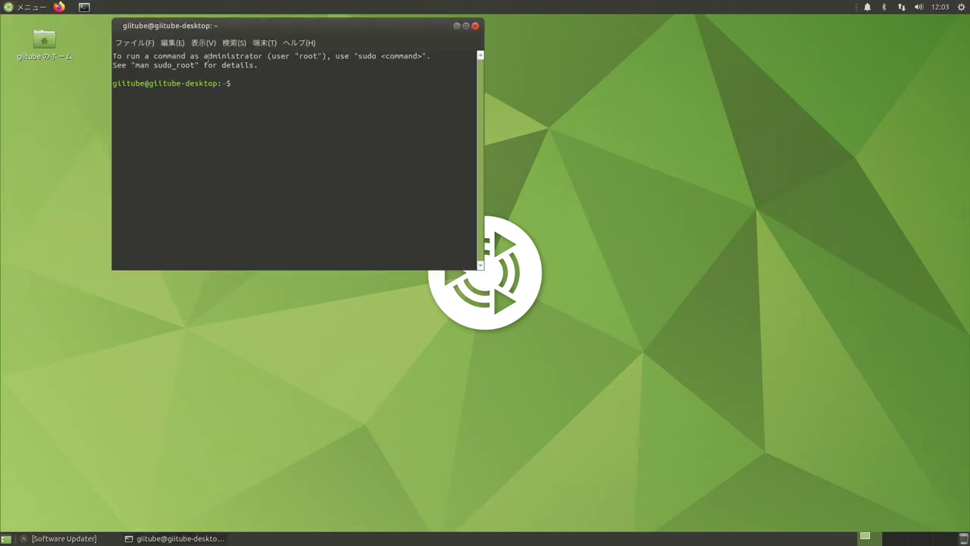
pyautogui.click(173, 43)
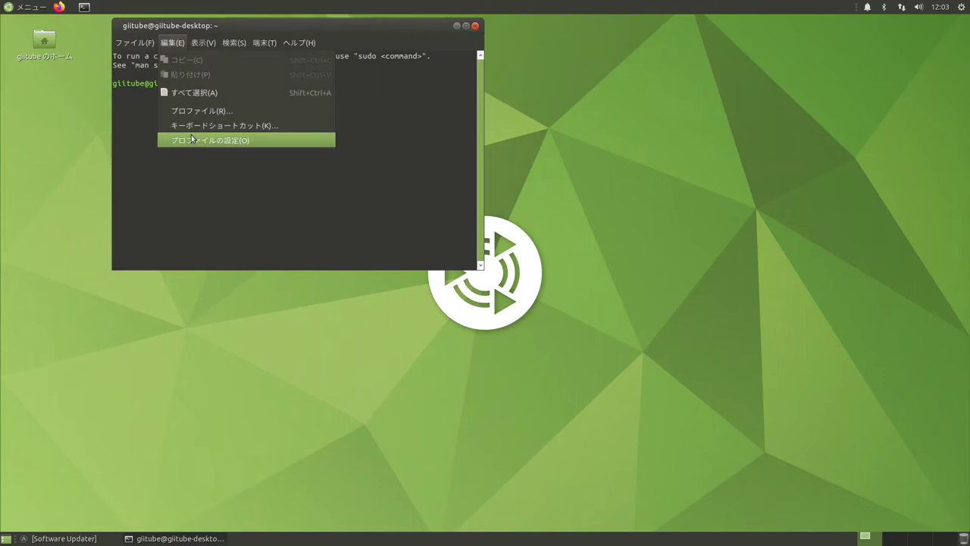
# - Switch the default terminal profile from the system fixed-width font to Monospace Regular 15
pyautogui.click(192, 138)
pyautogui.click(147, 89)
pyautogui.click(274, 115)
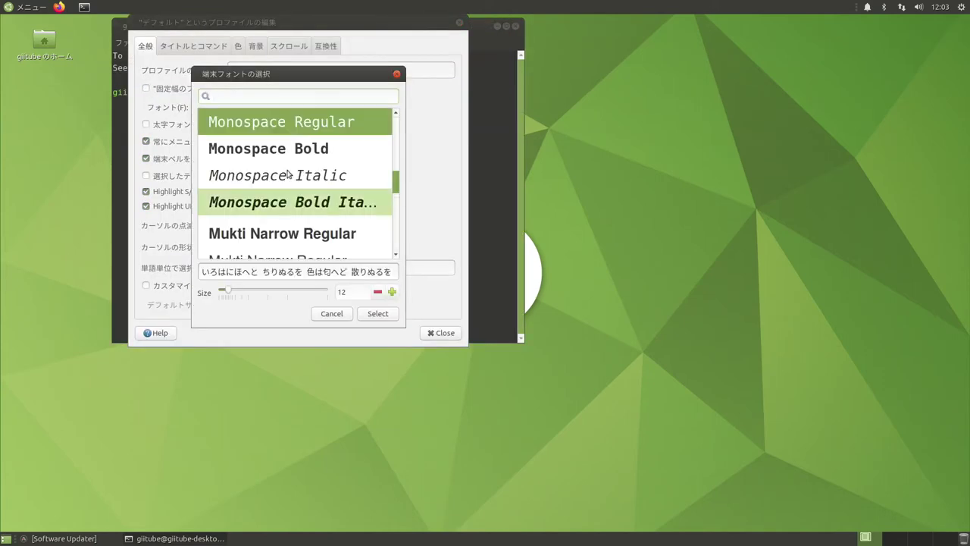
pyautogui.click(392, 292)
pyautogui.click(392, 292)
pyautogui.click(392, 293)
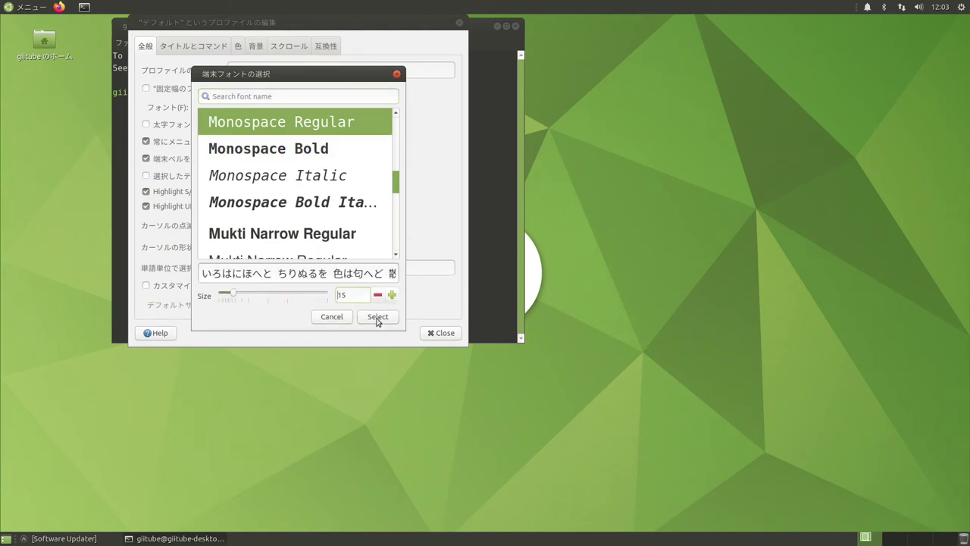
pyautogui.click(377, 317)
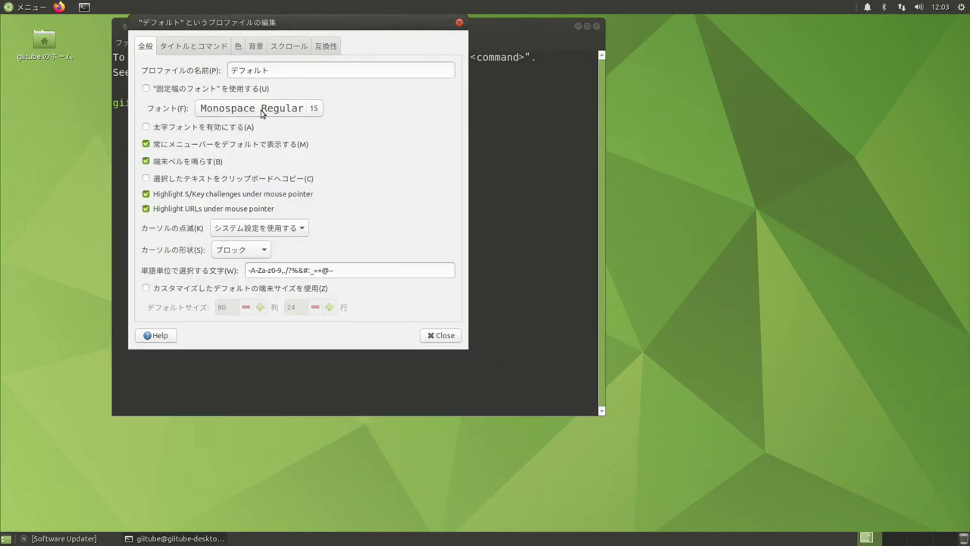
pyautogui.click(441, 335)
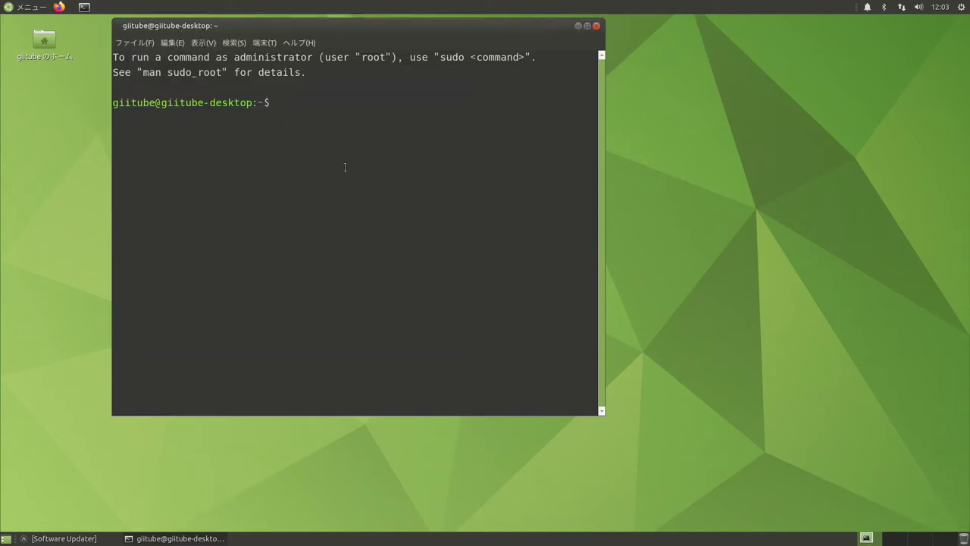
# - Run sudo apt update with the sudo password, then run sudo apt full-upgrade
pyautogui.write('sudo apt update')
pyautogui.press('Return')
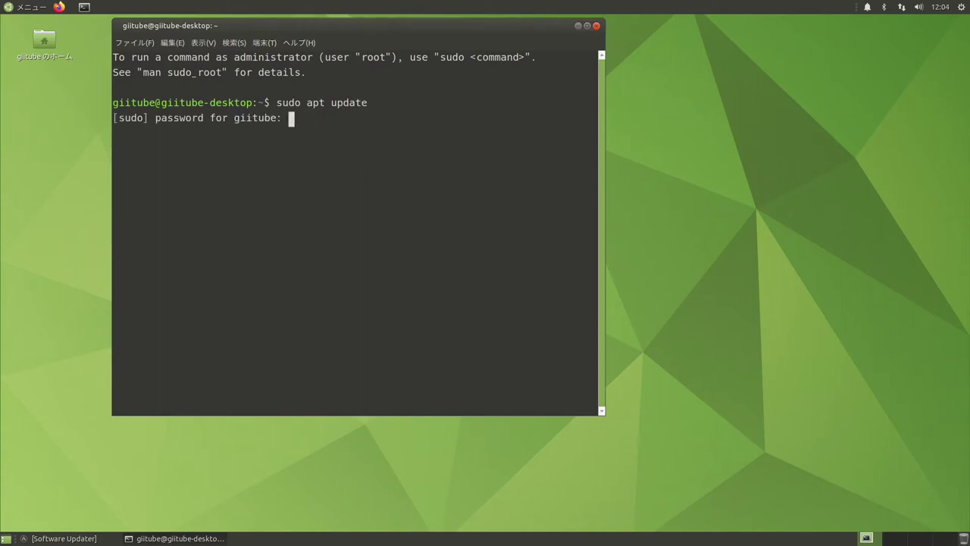
pyautogui.press('Return')
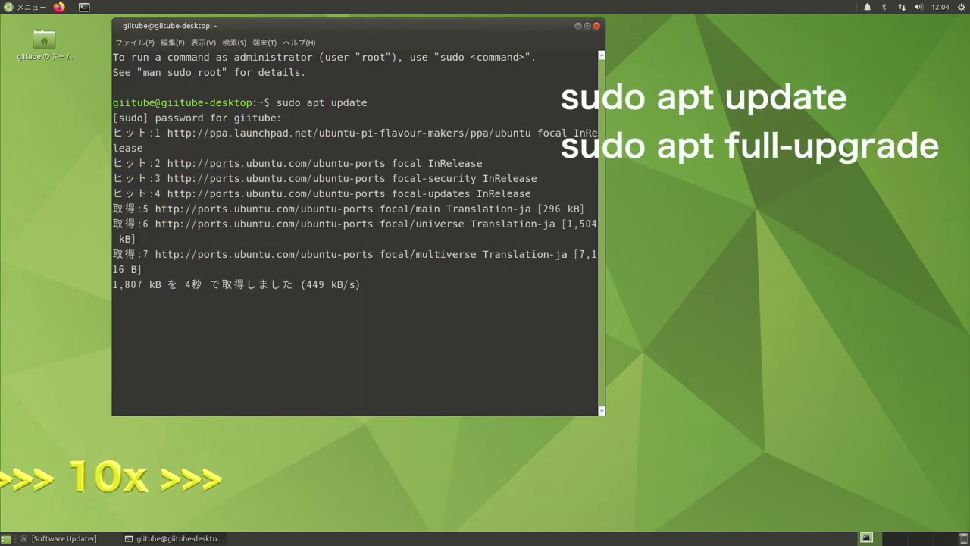
pyautogui.write('sudo apt full-upgrade')
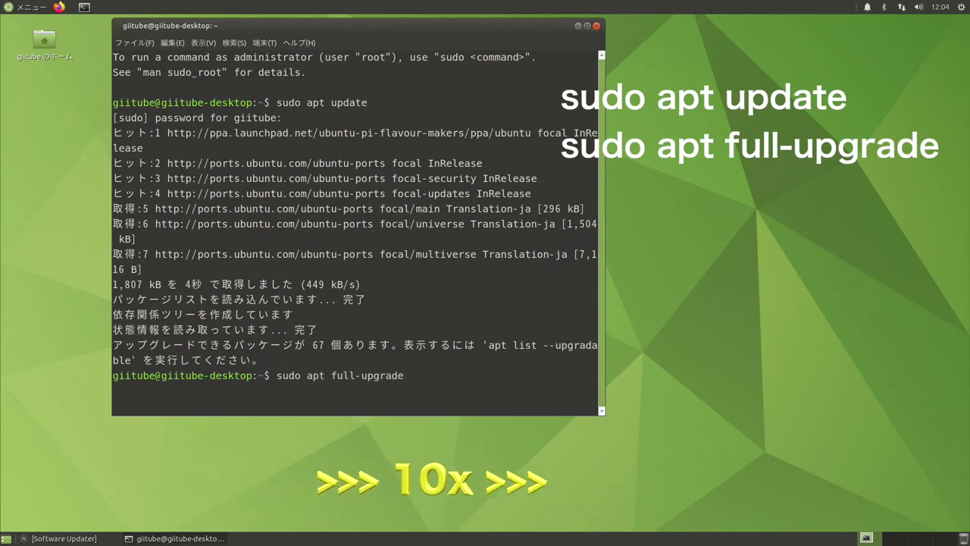
pyautogui.press('Return')
pyautogui.press('Return')
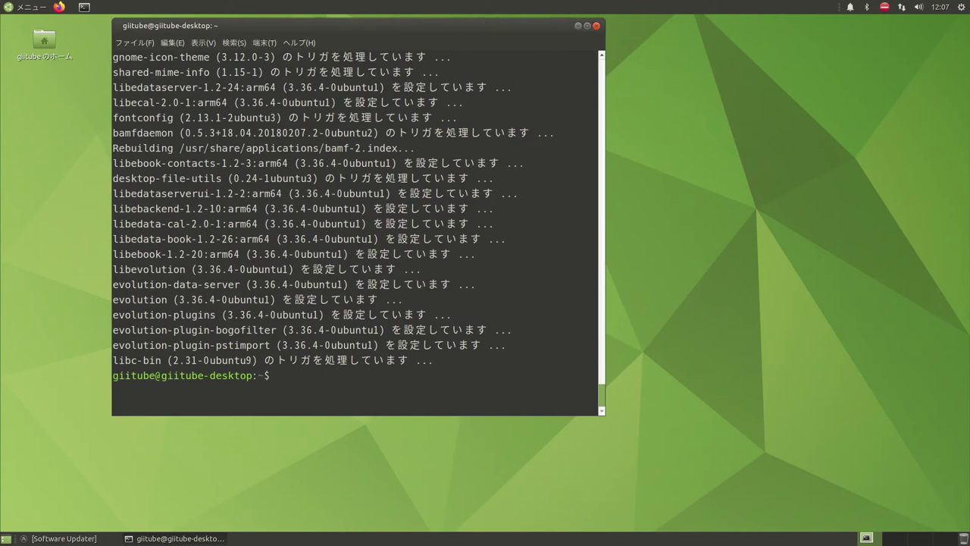
# - Lower the terminal profile font to size 14, then enter sudo reboot to restart
pyautogui.click(174, 43)
pyautogui.click(185, 141)
pyautogui.click(300, 160)
pyautogui.click(437, 347)
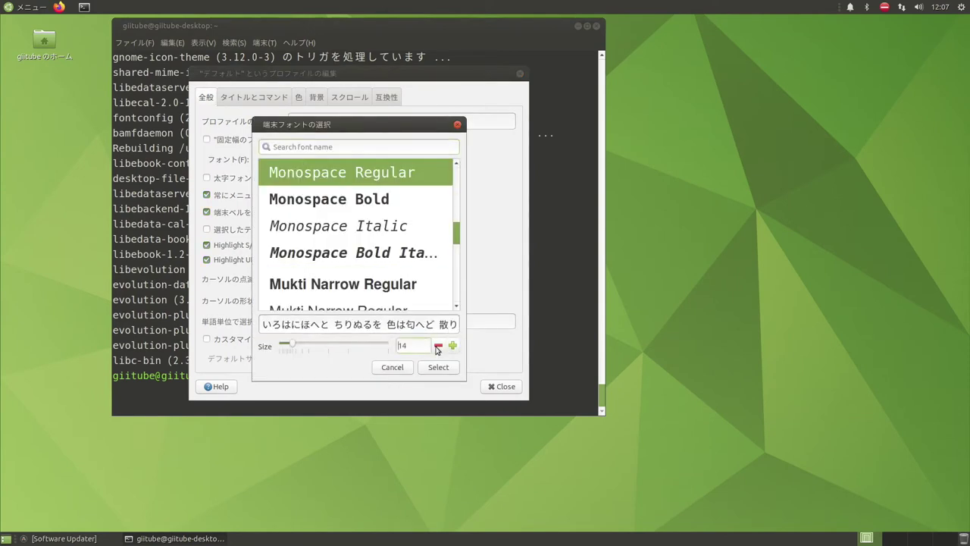
pyautogui.click(438, 367)
pyautogui.click(501, 387)
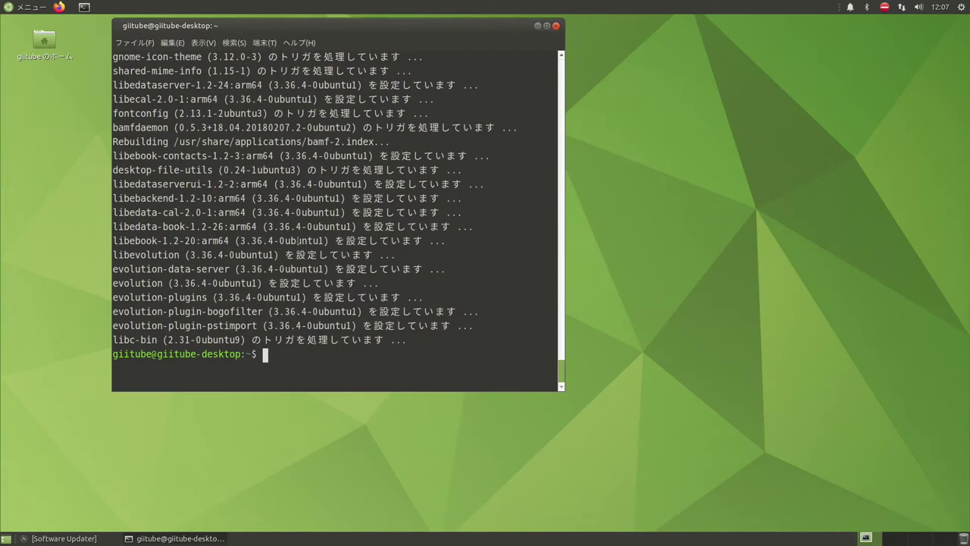
pyautogui.write('sudo reboo')
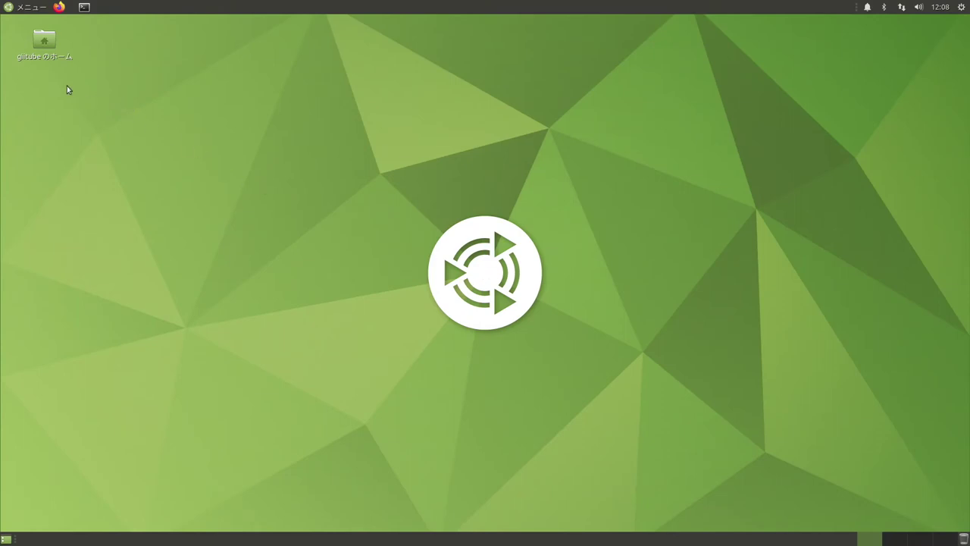
# - From the Control Center's ユーザ向け section, open 言語サポート and install the missing language components
pyautogui.click(35, 8)
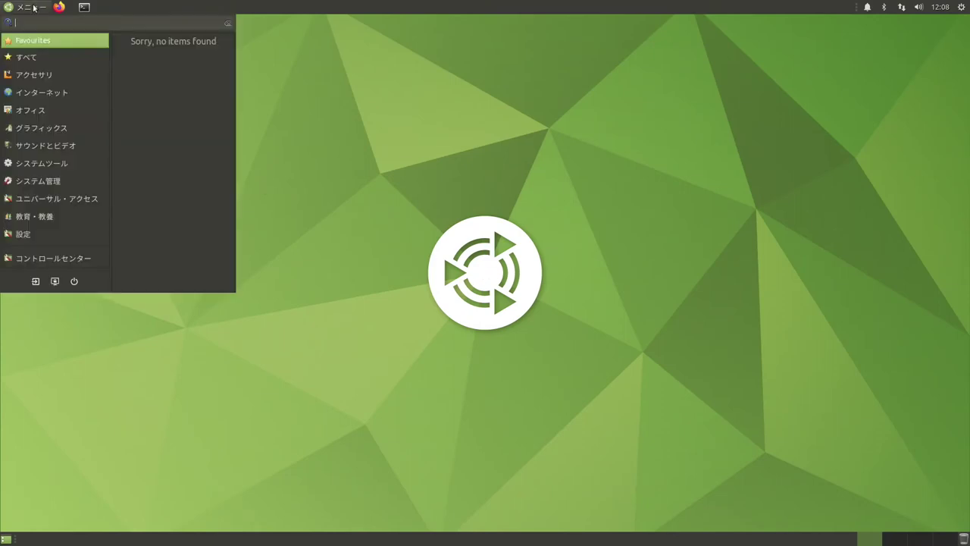
pyautogui.click(71, 265)
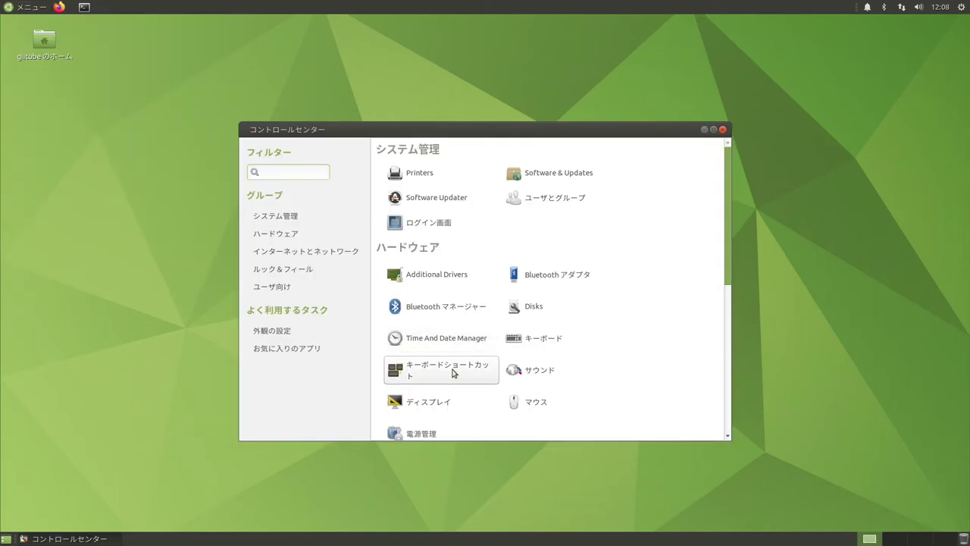
pyautogui.scroll(-5, 455, 364)
pyautogui.scroll(-3, 455, 363)
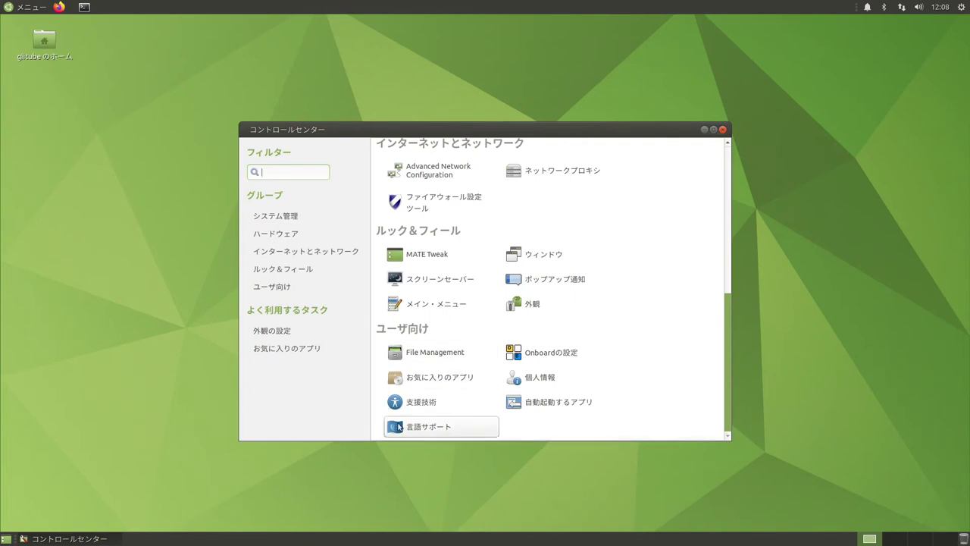
pyautogui.click(397, 427)
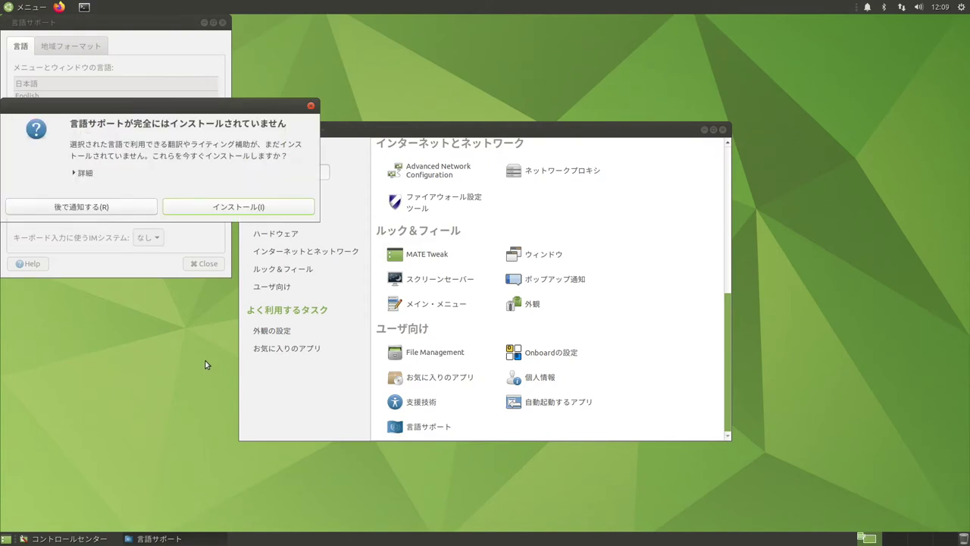
pyautogui.click(208, 206)
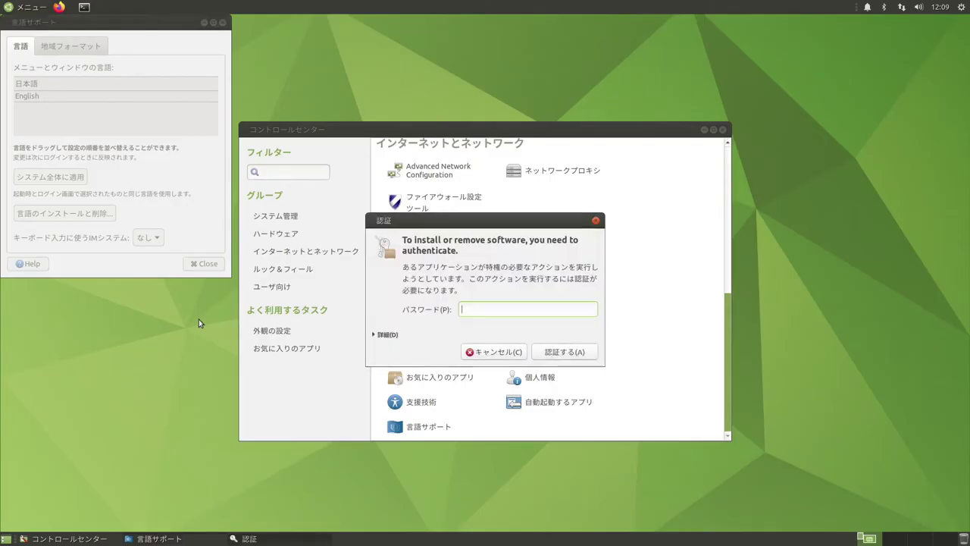
# - Authenticate the language install, then apply the language settings system-wide with the administrator password
pyautogui.press('Return')
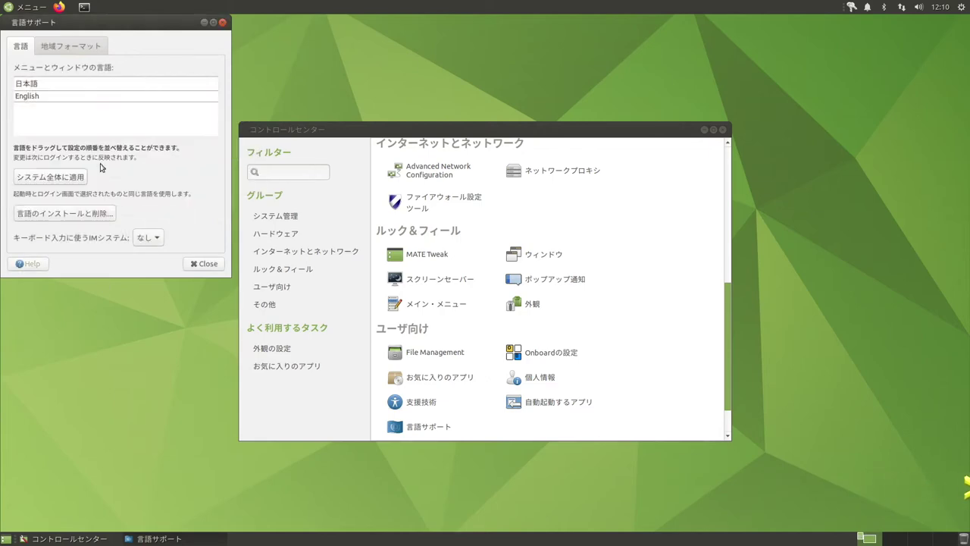
pyautogui.click(68, 179)
pyautogui.write('****')
pyautogui.press('Return')
# - Close Language Support and restart the computer from the shutdown dialog
pyautogui.click(205, 263)
pyautogui.hotkey('ctrl', 'alt', 'Delete')
pyautogui.click(470, 331)
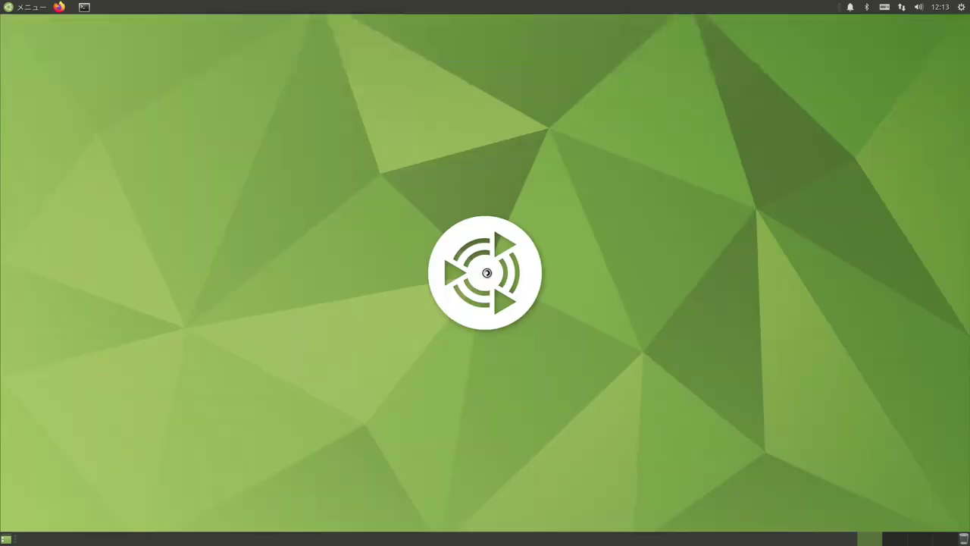
# - Change Mozc's キー設定の選択 from MS-IME to ことえり and save with OK
pyautogui.click(26, 11)
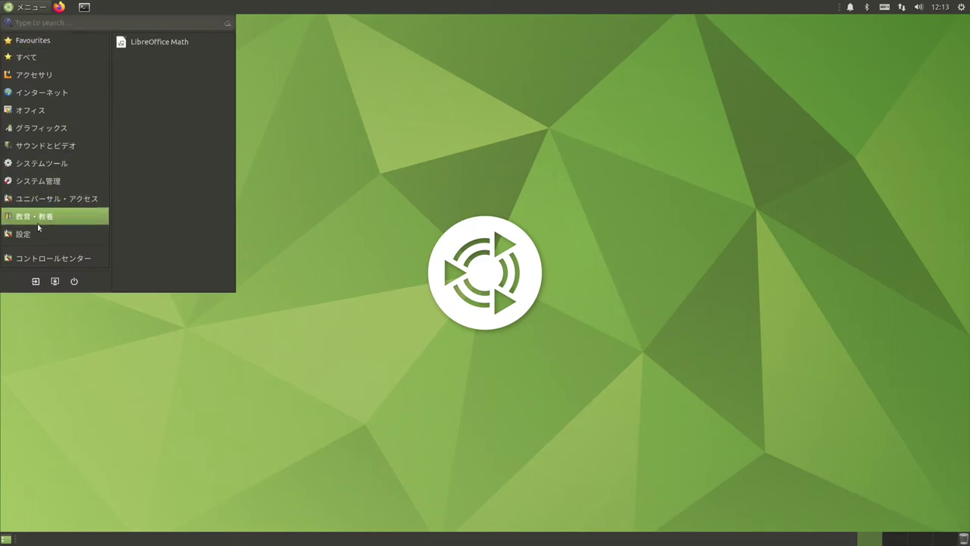
pyautogui.click(37, 260)
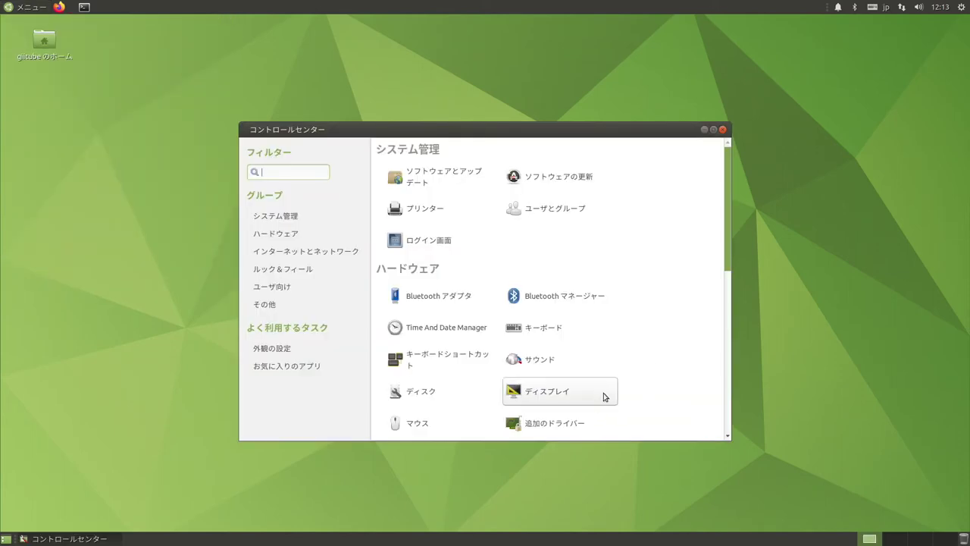
pyautogui.scroll(-10, 606, 394)
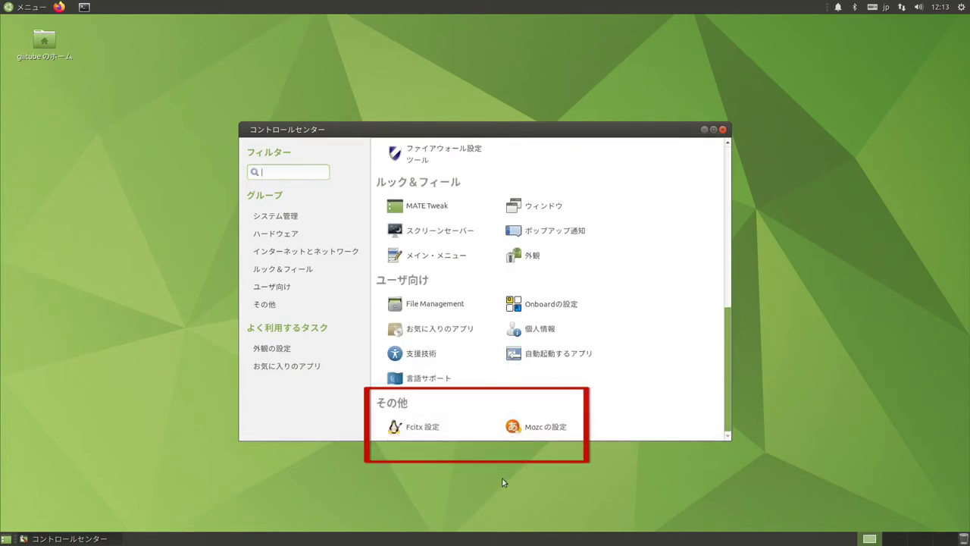
pyautogui.click(532, 429)
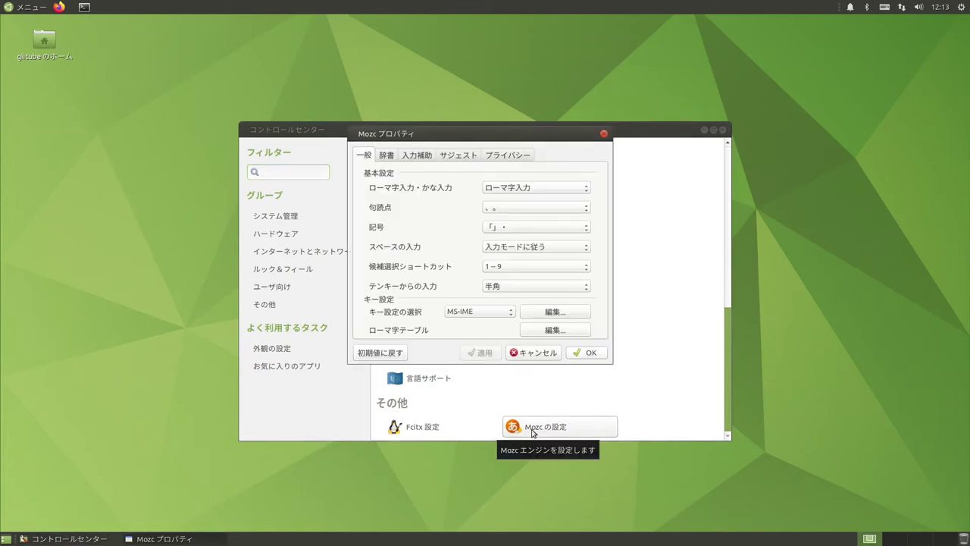
pyautogui.click(496, 311)
pyautogui.click(490, 323)
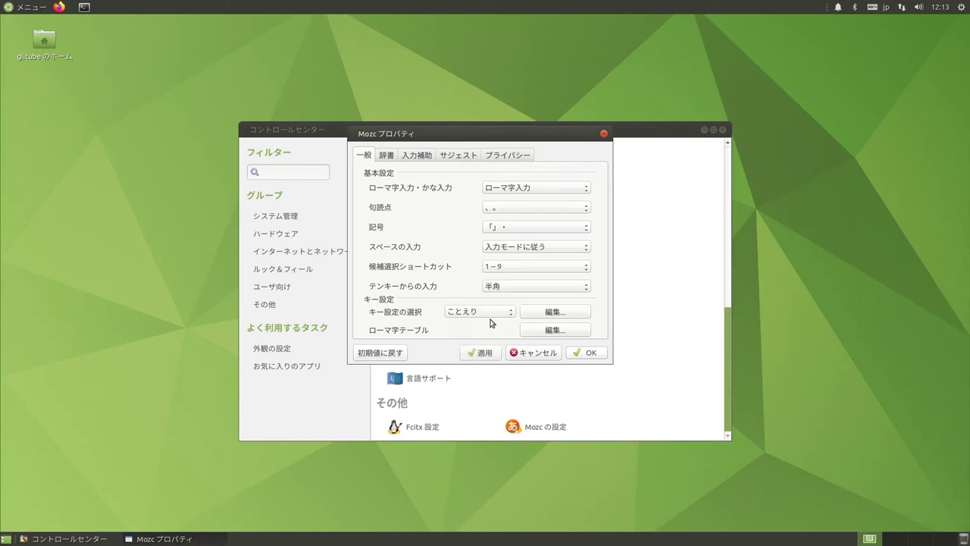
pyautogui.click(589, 353)
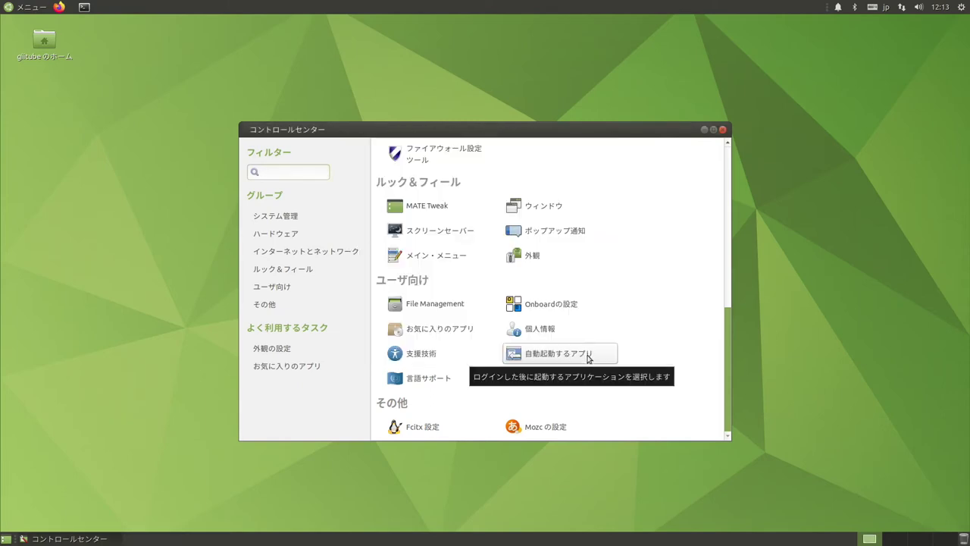
pyautogui.click(404, 428)
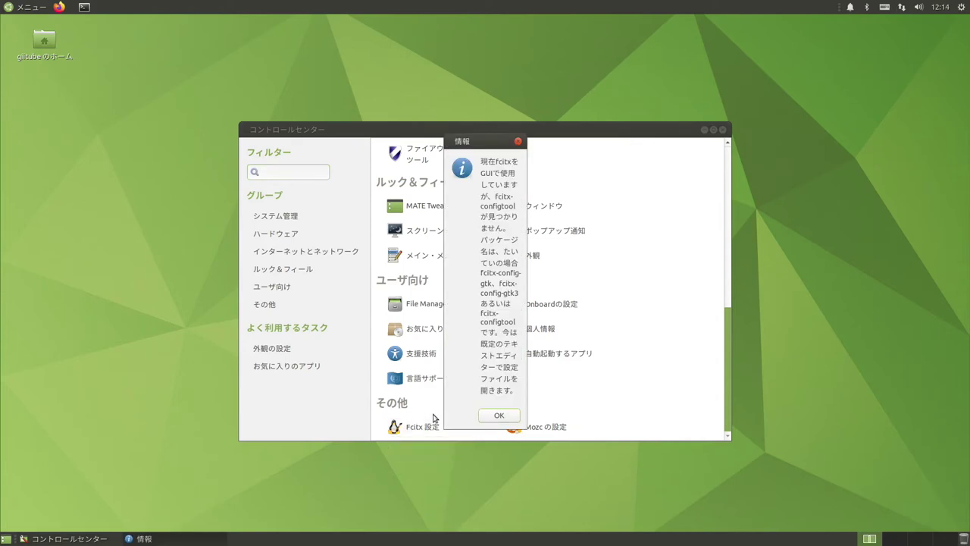
pyautogui.click(506, 416)
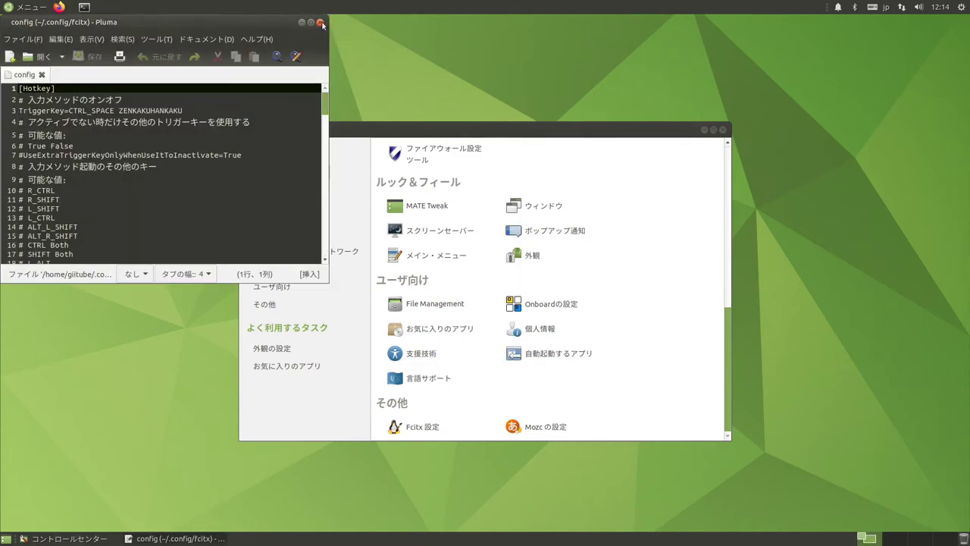
pyautogui.click(321, 22)
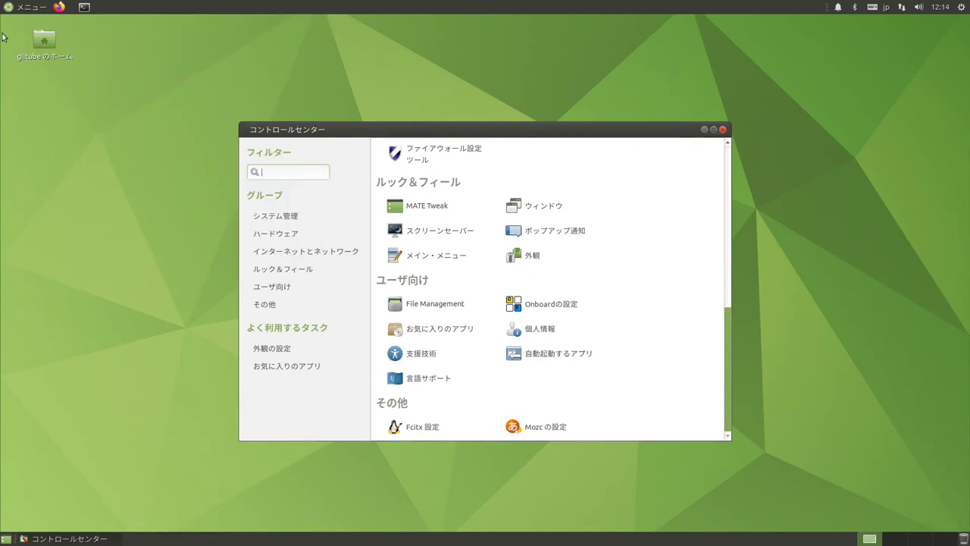
# - Install fcitx-config-gtk via 'sudo apt install', confirming with y, then run 'sudo reboot'
pyautogui.click(84, 7)
pyautogui.write('sudo apt install fcitx-config-gtk')
pyautogui.press('Return')
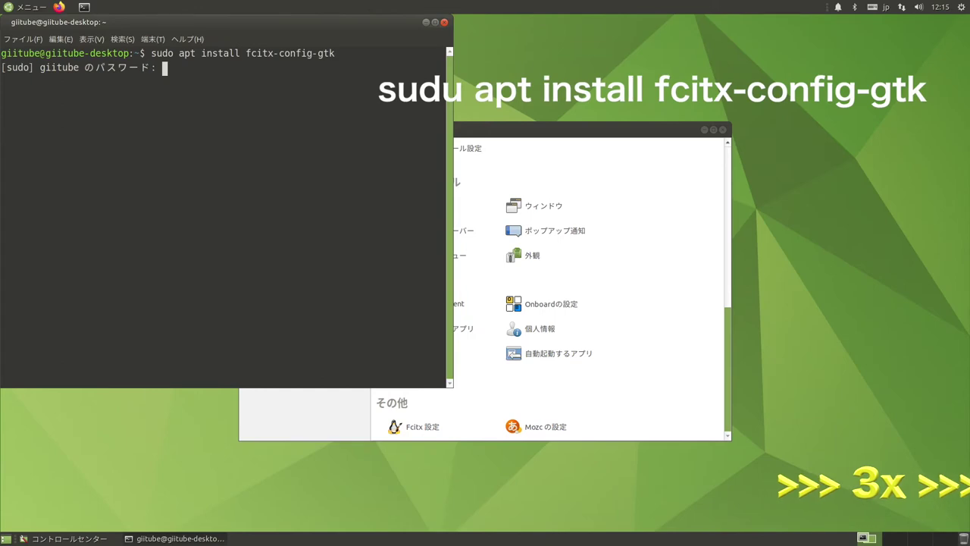
pyautogui.press('Return')
pyautogui.write('y')
pyautogui.press('Return')
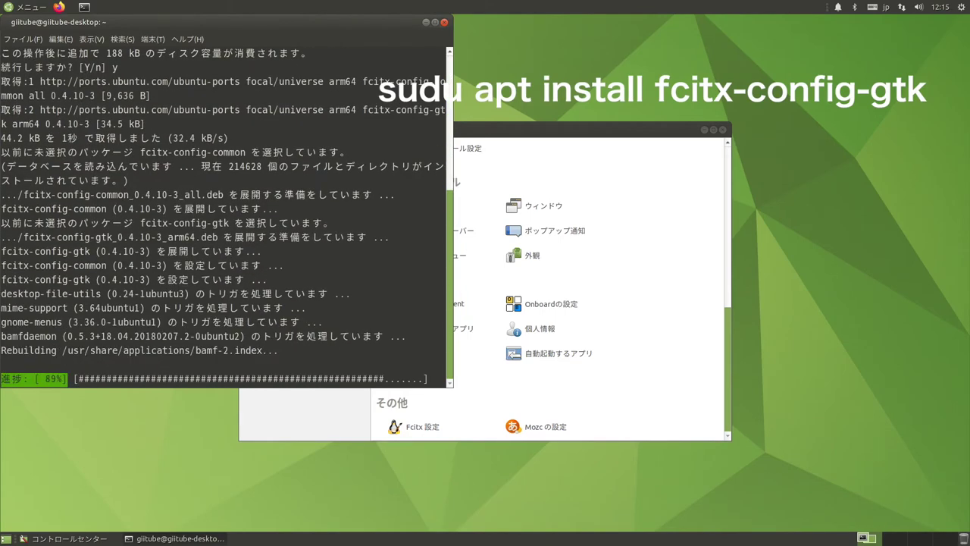
pyautogui.write('sudo reboot')
pyautogui.press('Return')
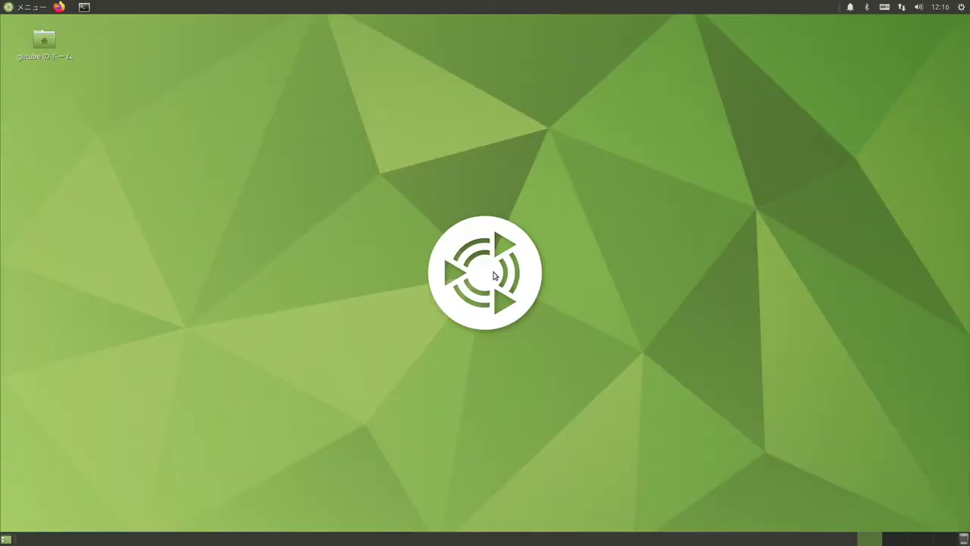
# - Open Fcitx 設定 from the Control Center and center its window
pyautogui.click(28, 8)
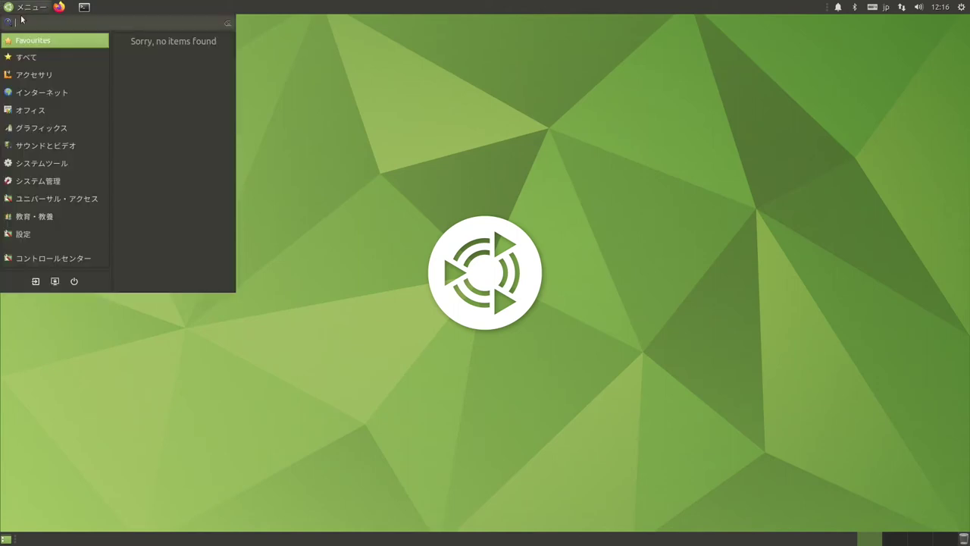
pyautogui.click(34, 262)
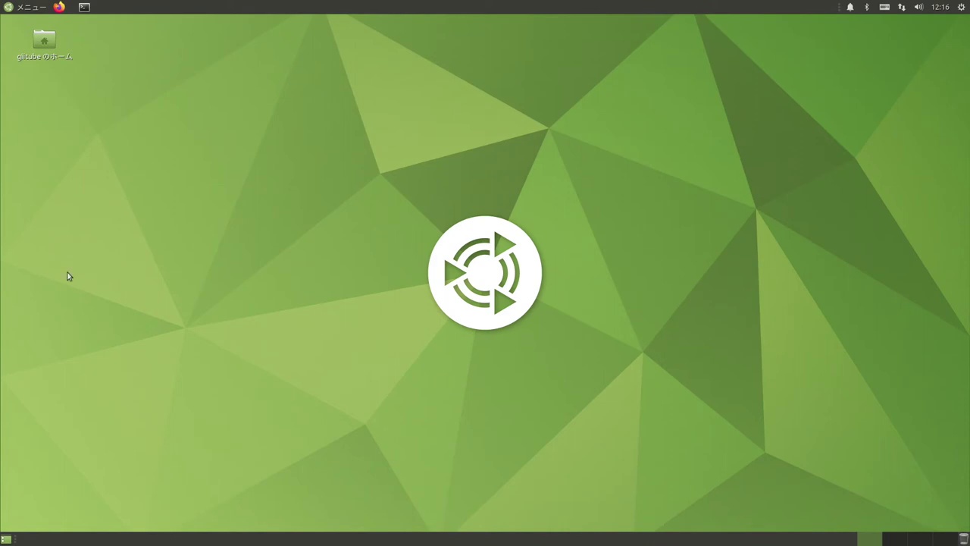
pyautogui.scroll(-1, 698, 395)
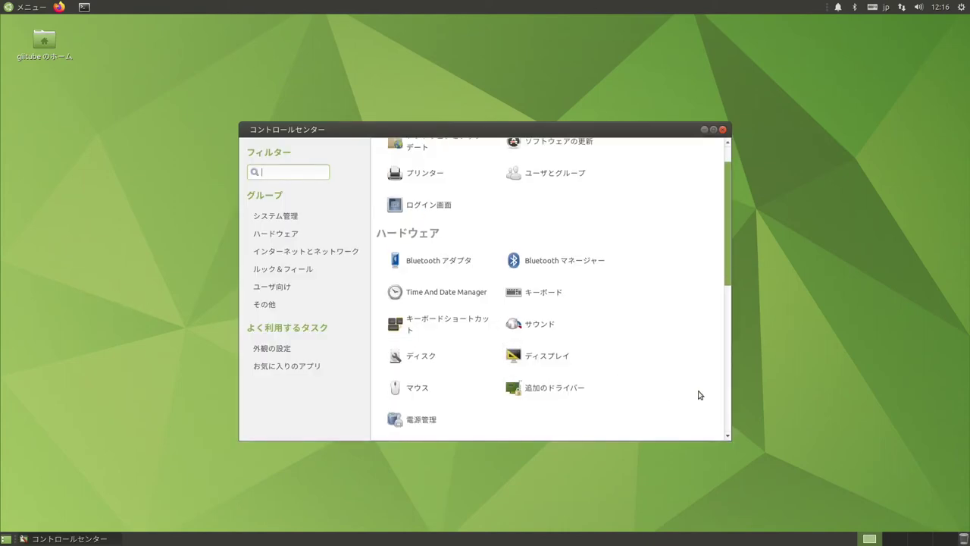
pyautogui.scroll(-10, 699, 395)
pyautogui.click(409, 430)
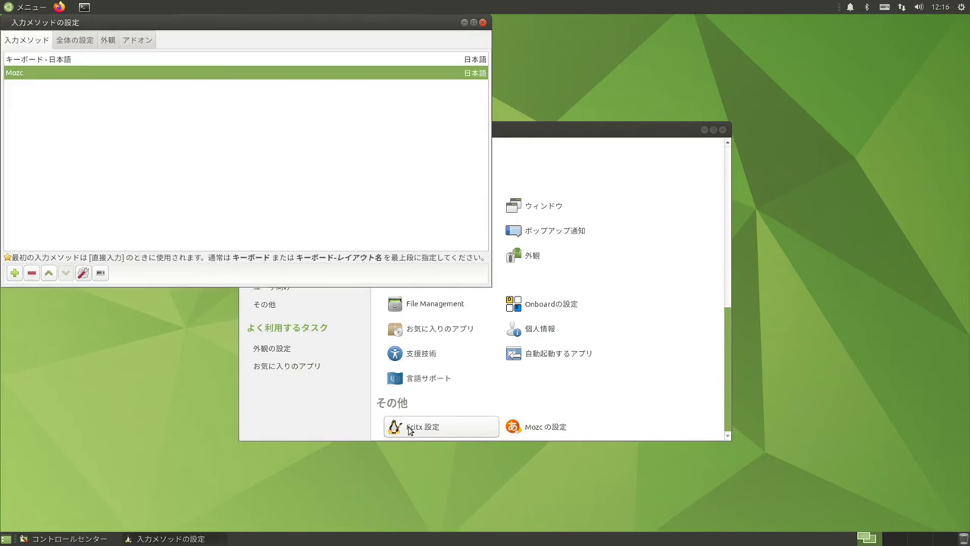
pyautogui.moveTo(243, 21); pyautogui.dragTo(444, 31)
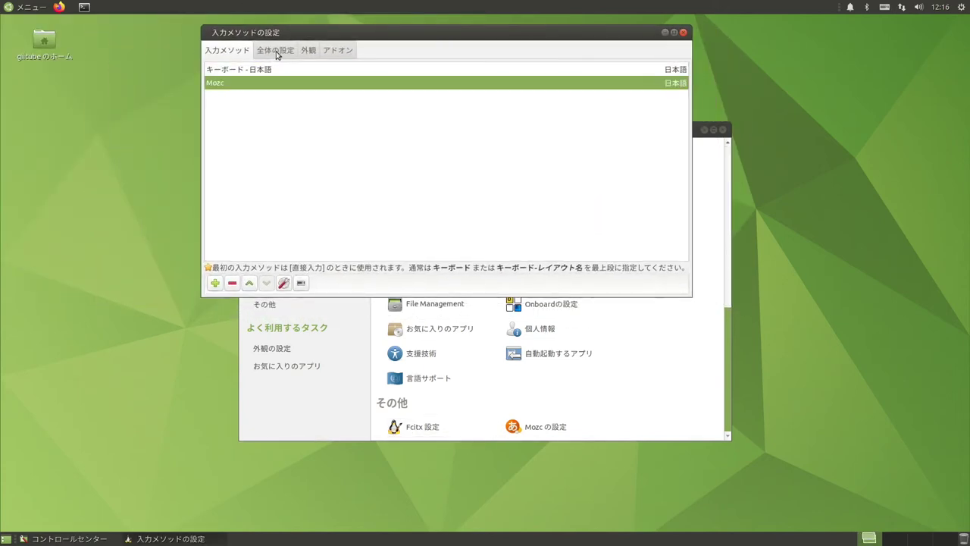
# - On 全体の設定, replace the Ctrl+Space and Zenkakuhankaku on/off hotkeys with Muhenkan and Hiragana_Katakana
pyautogui.click(276, 52)
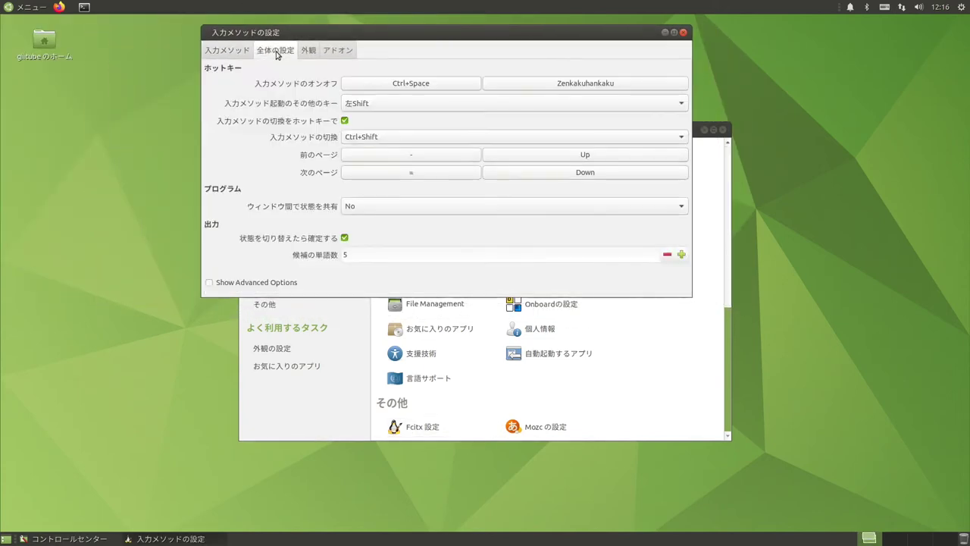
pyautogui.click(404, 86)
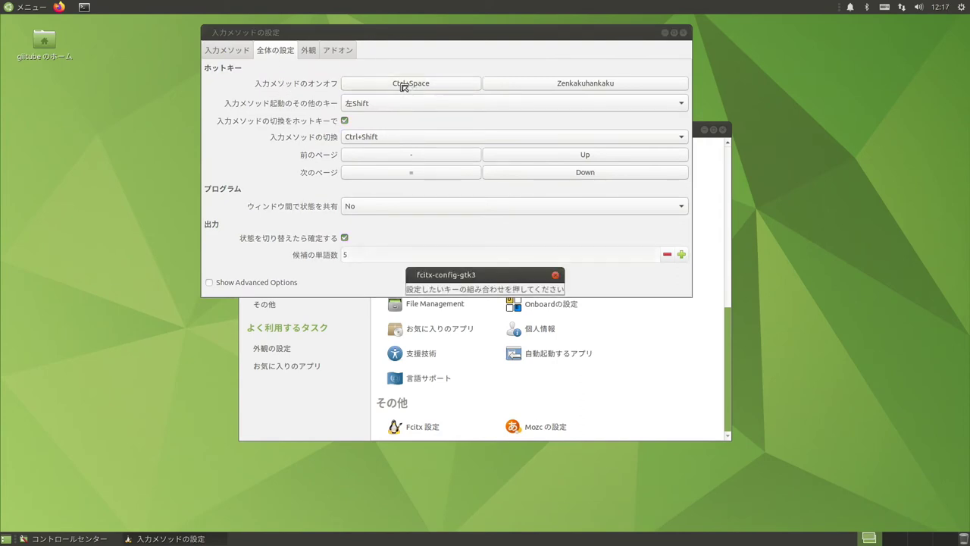
pyautogui.press('Muhenkan')
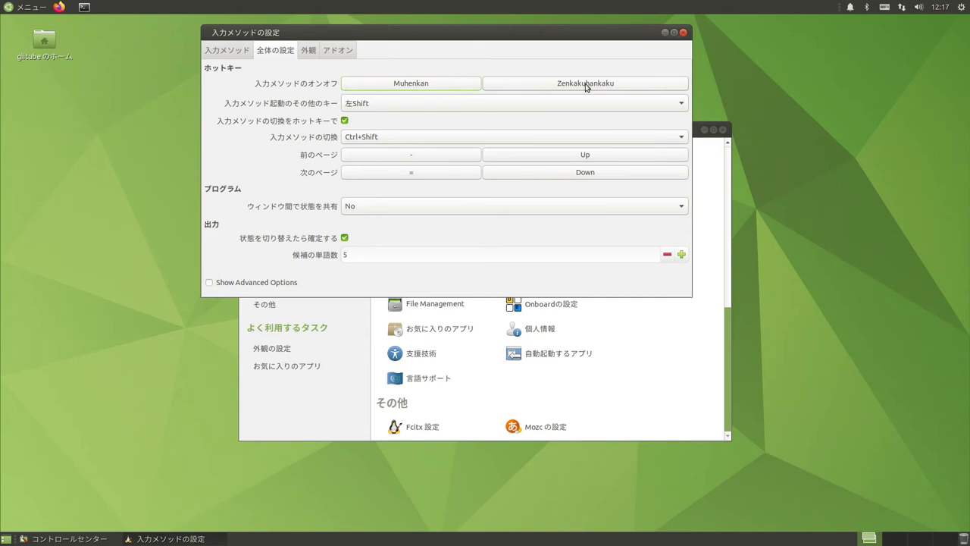
pyautogui.click(585, 85)
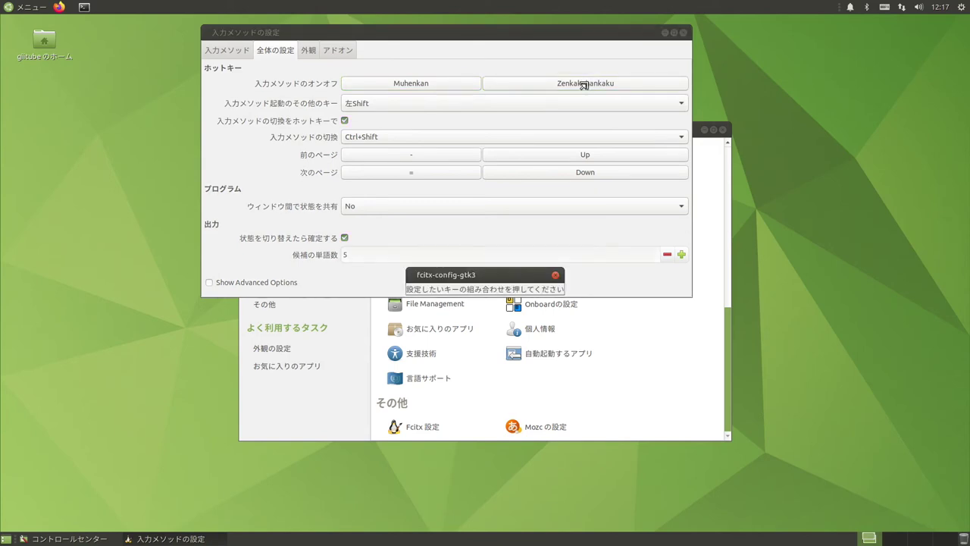
pyautogui.press('Hiragana_Katakana')
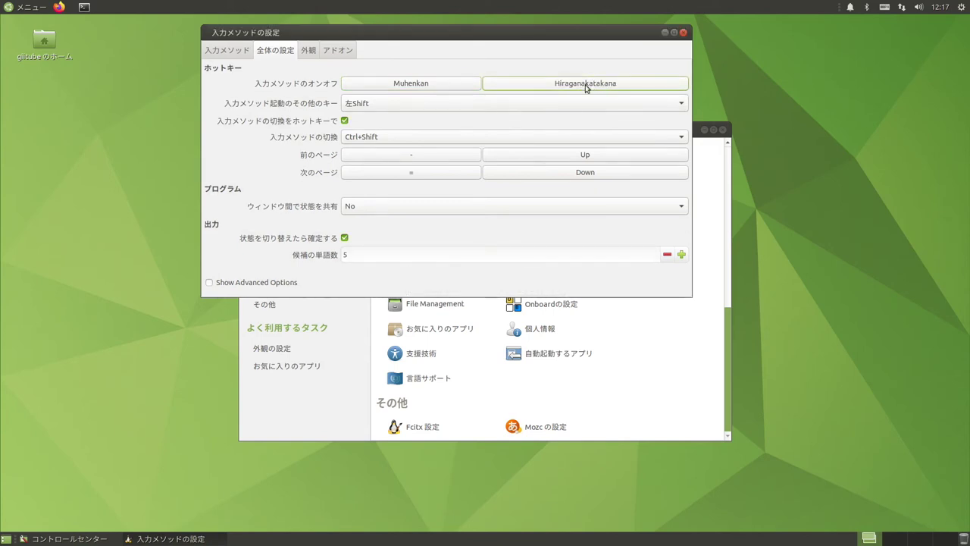
# - Under keyboard layout options' その他の互換性に関するオプション, check 'Numeric keypad always enters digits (as in macOS)'
pyautogui.click(682, 32)
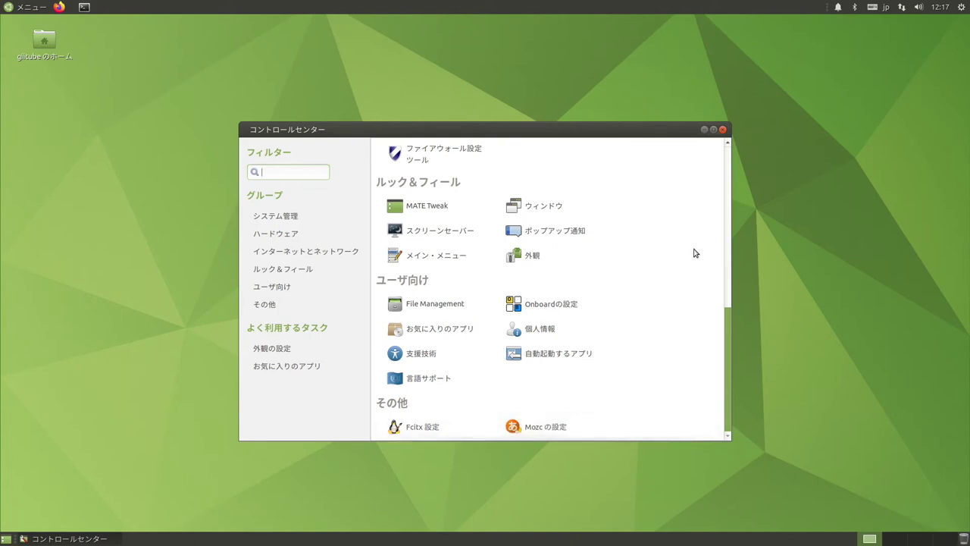
pyautogui.scroll(10, 696, 252)
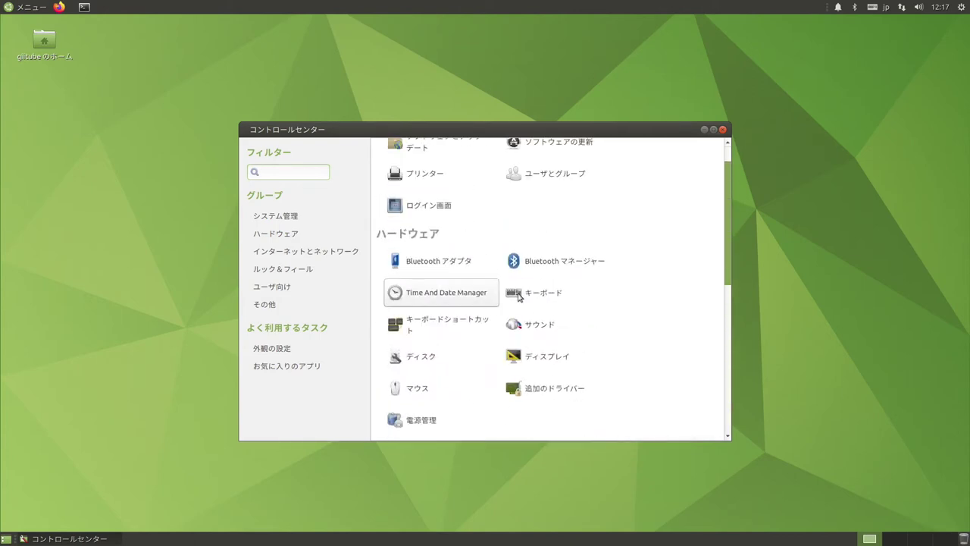
pyautogui.click(534, 303)
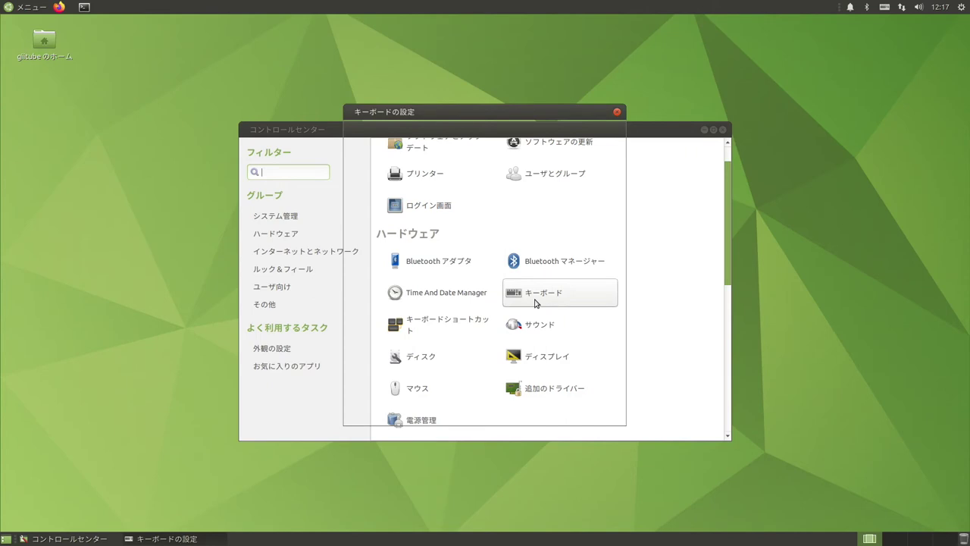
pyautogui.click(404, 137)
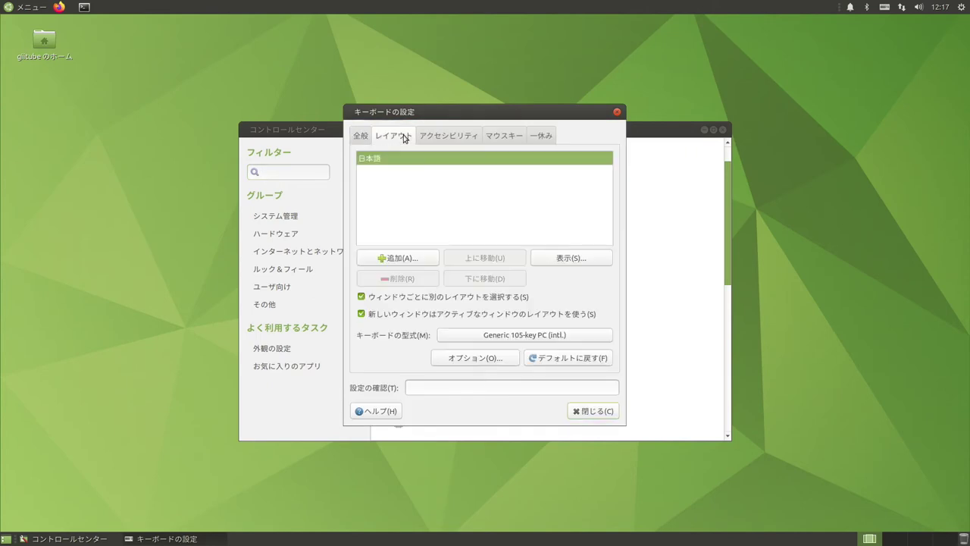
pyautogui.click(488, 359)
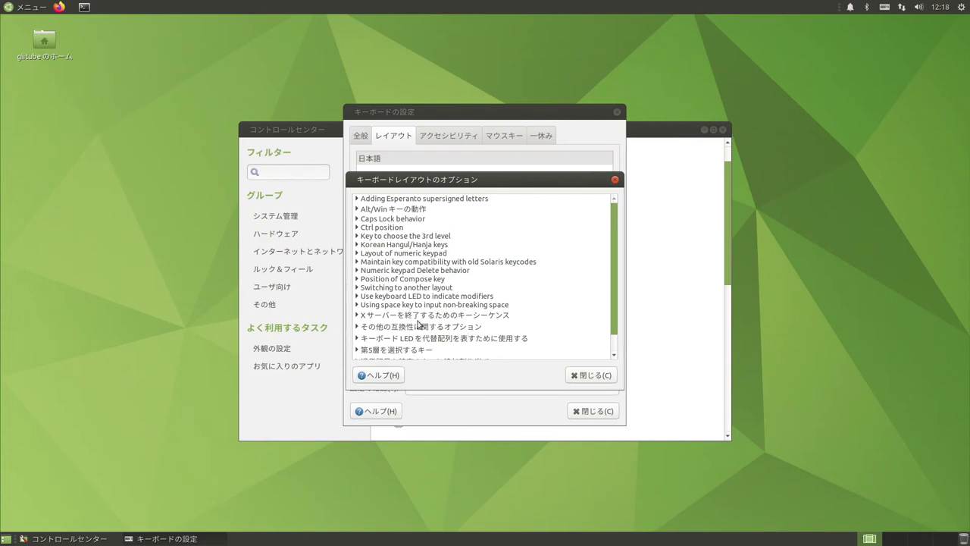
pyautogui.click(357, 327)
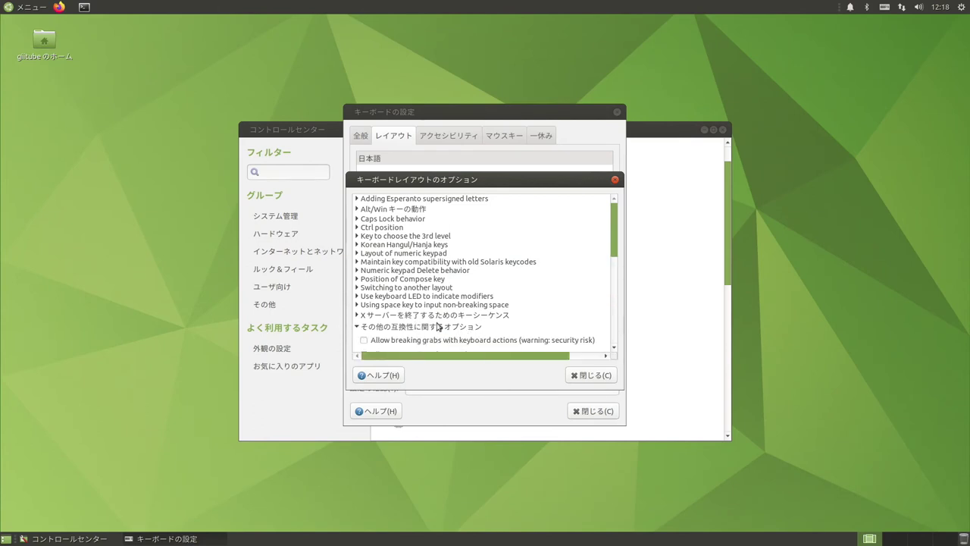
pyautogui.scroll(-5, 439, 326)
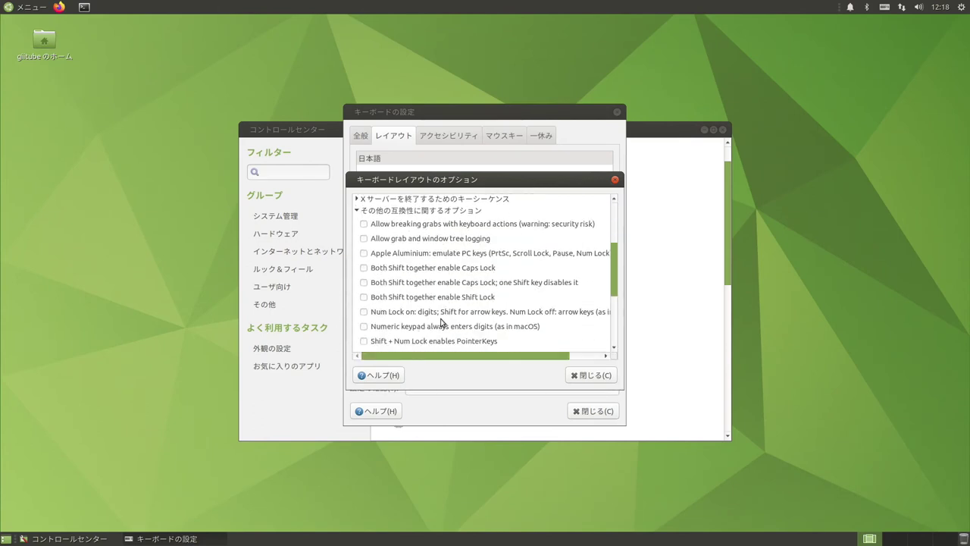
pyautogui.click(364, 328)
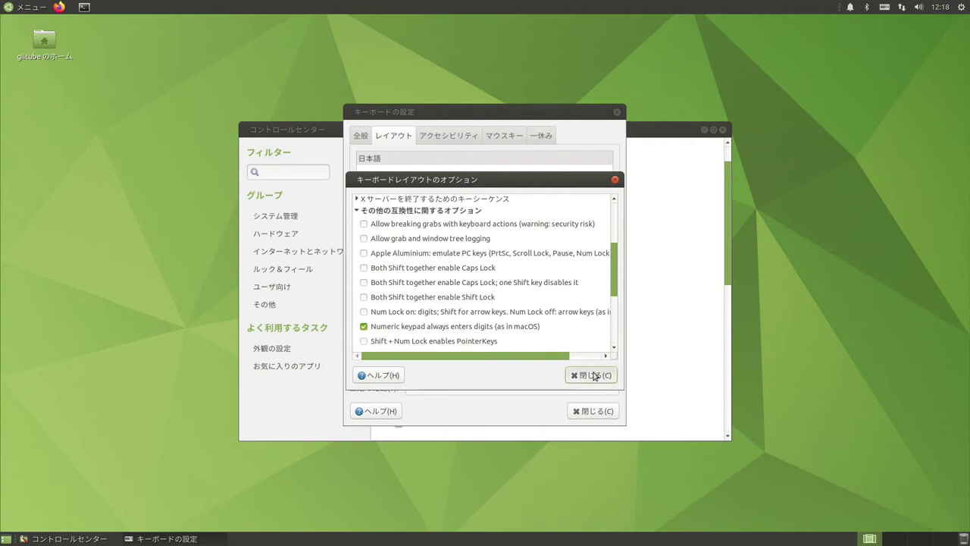
pyautogui.click(594, 376)
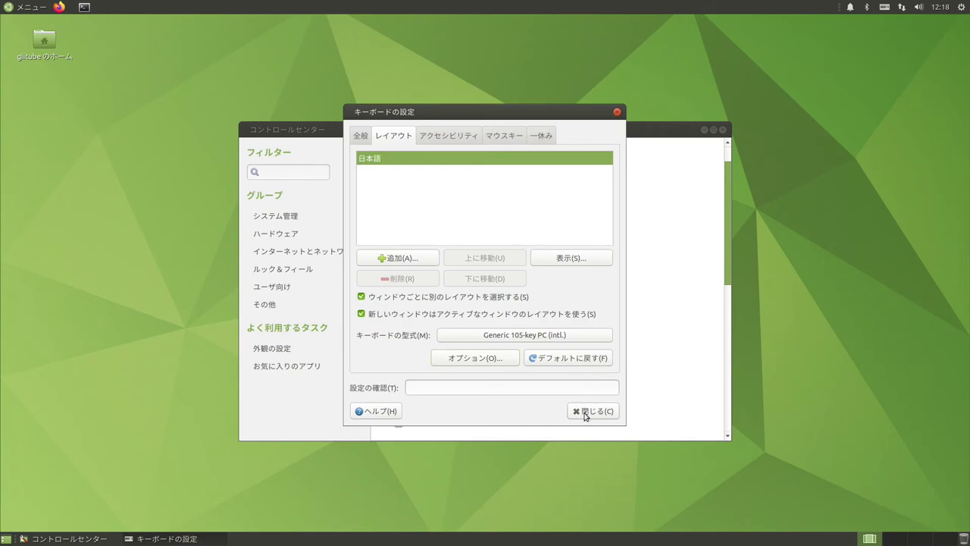
pyautogui.click(584, 416)
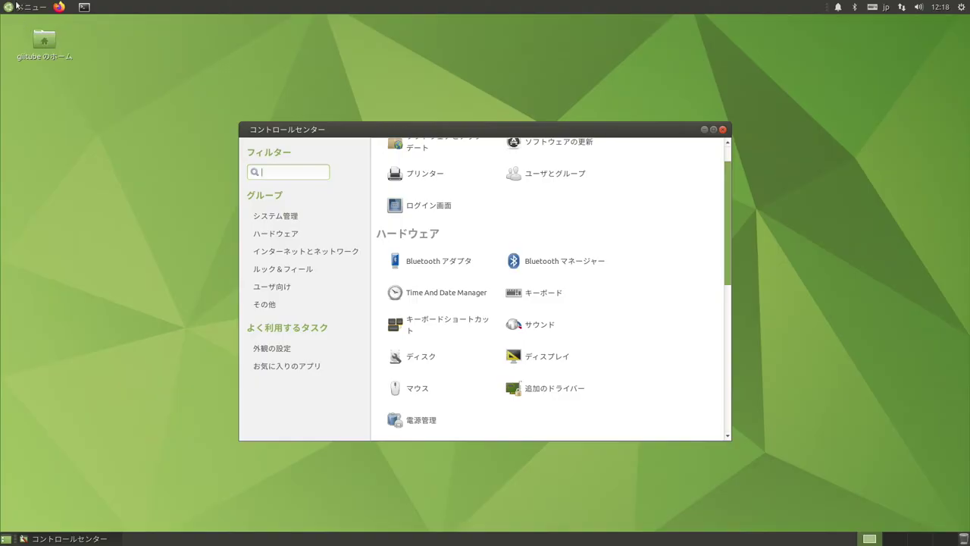
# - Browse the システムツール and システム管理 menu categories, then open a terminal window
pyautogui.click(17, 6)
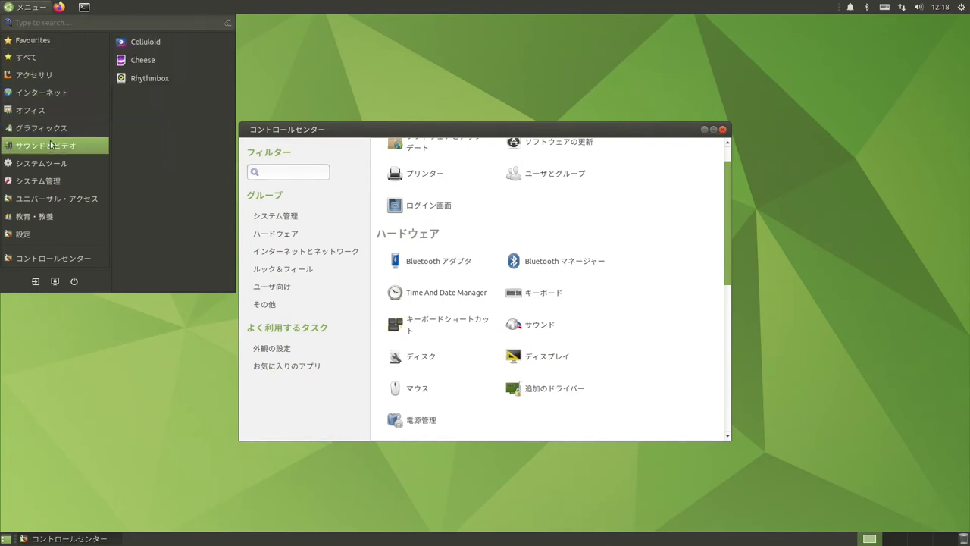
pyautogui.moveTo(51, 163)
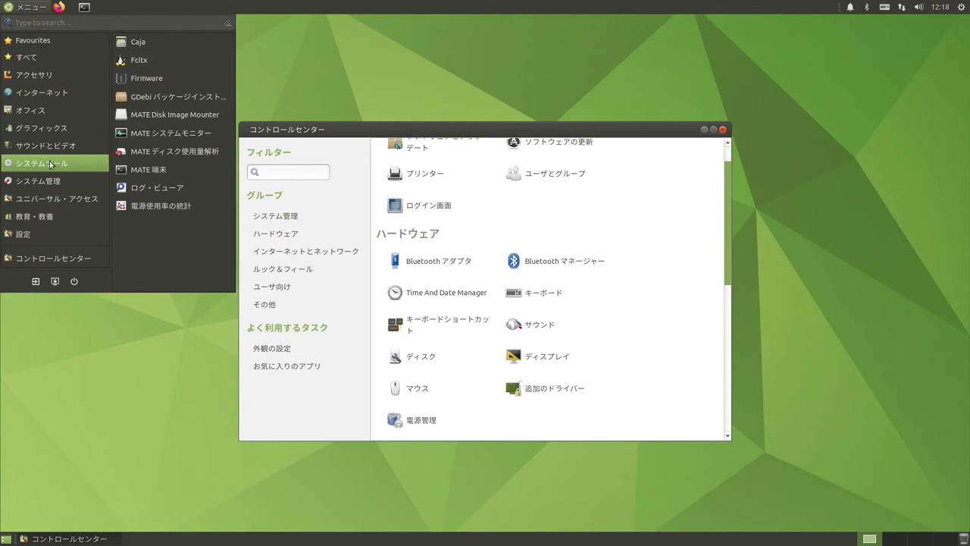
pyautogui.moveTo(48, 185)
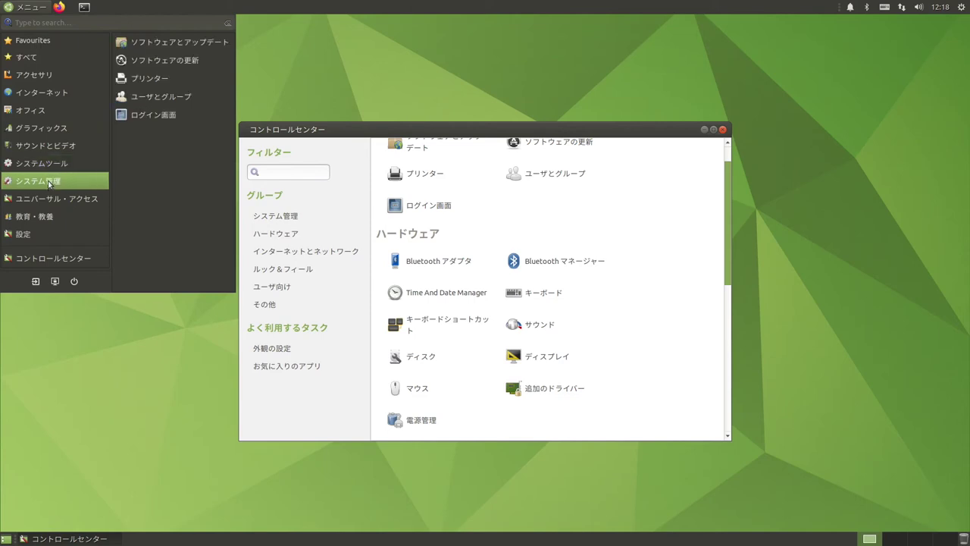
pyautogui.click(339, 115)
pyautogui.click(83, 8)
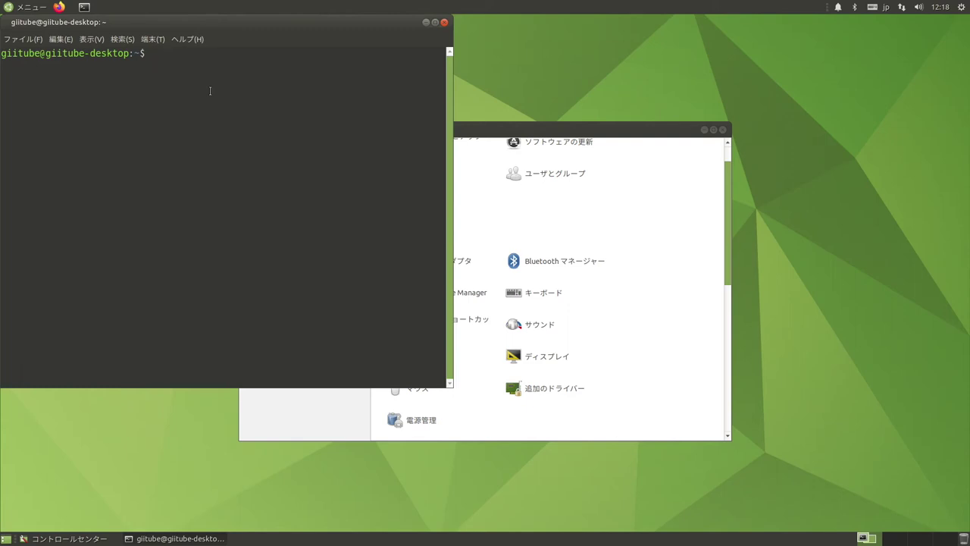
# - Run 'sudo snap install ubuntu-mate-welcome --classic' in the terminal
pyautogui.write('sudo snap install')
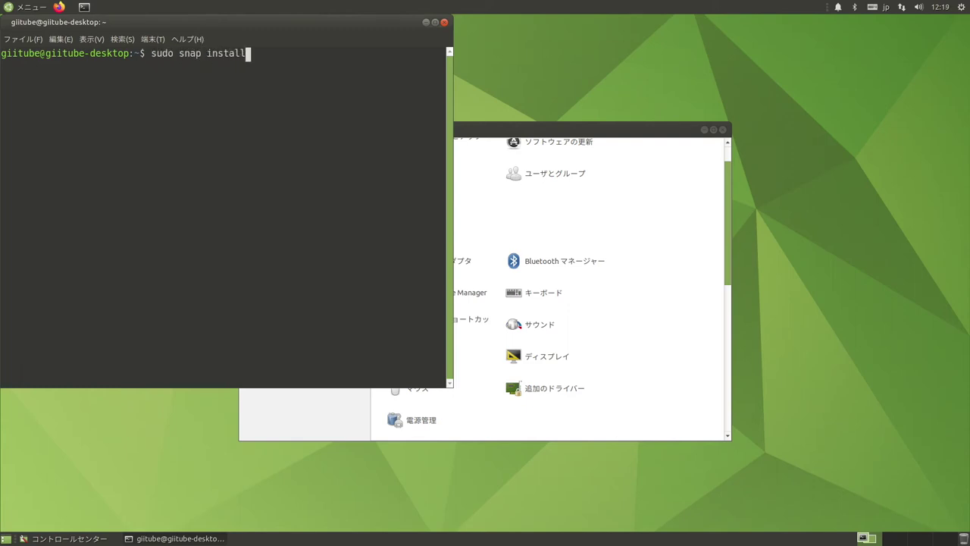
pyautogui.write(' ubuntu-mate-welcome --classic')
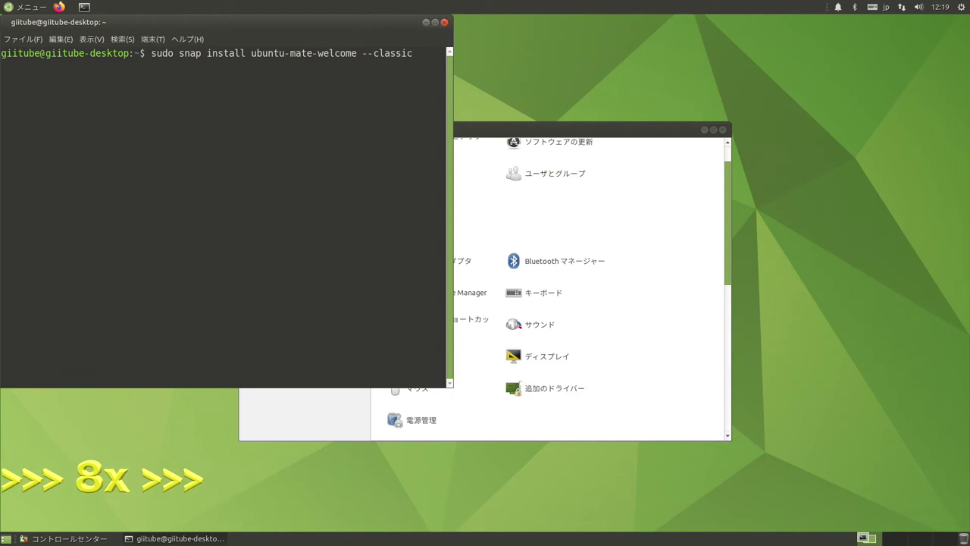
pyautogui.press('Return')
pyautogui.press('Return')
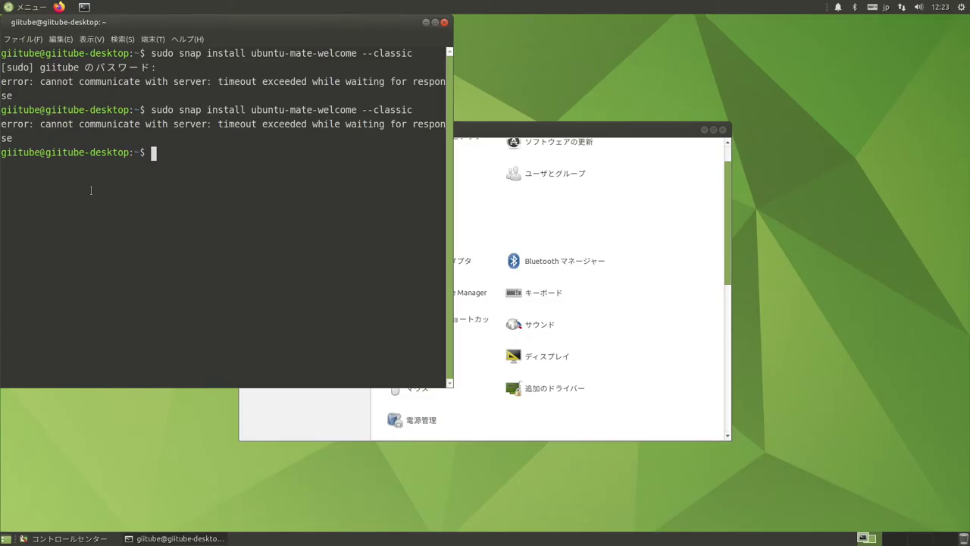
# - Install neofetch with 'sudo apt install neofetch', confirming with y, and type 'sudo apt install htop'
pyautogui.write('sudo a')
pyautogui.press('BackSpace')
pyautogui.write('aput')
pyautogui.press('BackSpace')
pyautogui.press('BackSpace')
pyautogui.press('BackSpace')
pyautogui.write('pt ')
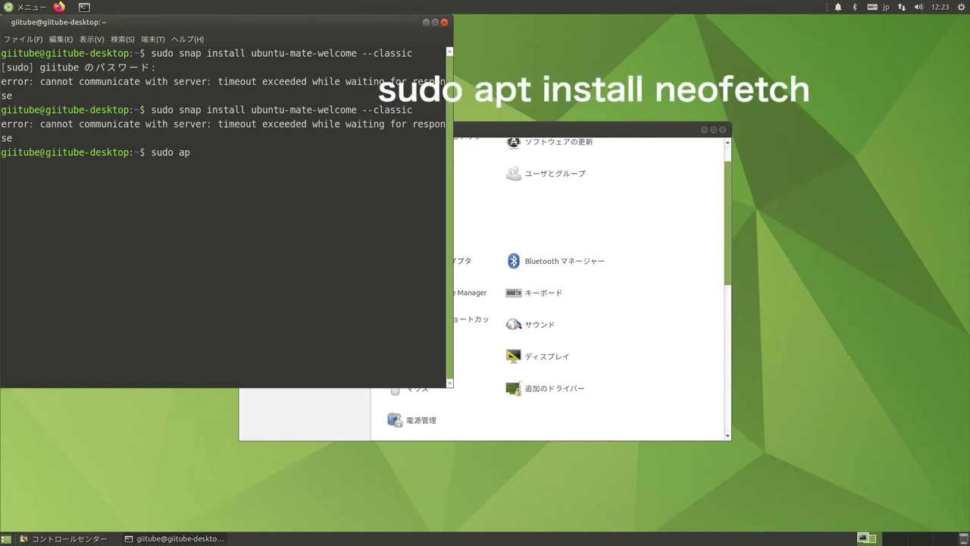
pyautogui.write('install neofetch')
pyautogui.press('Return')
pyautogui.write('y')
pyautogui.press('Return')
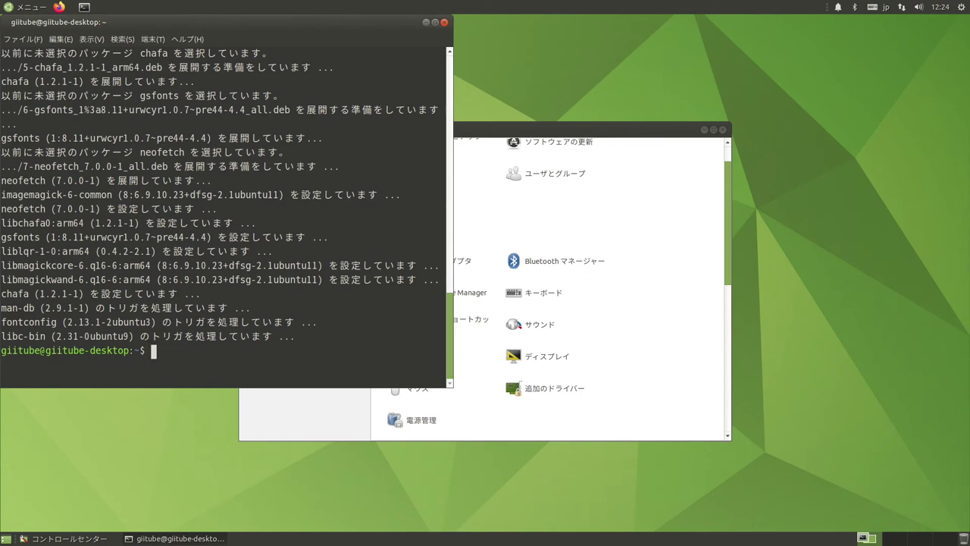
pyautogui.write('sudo apt ins')
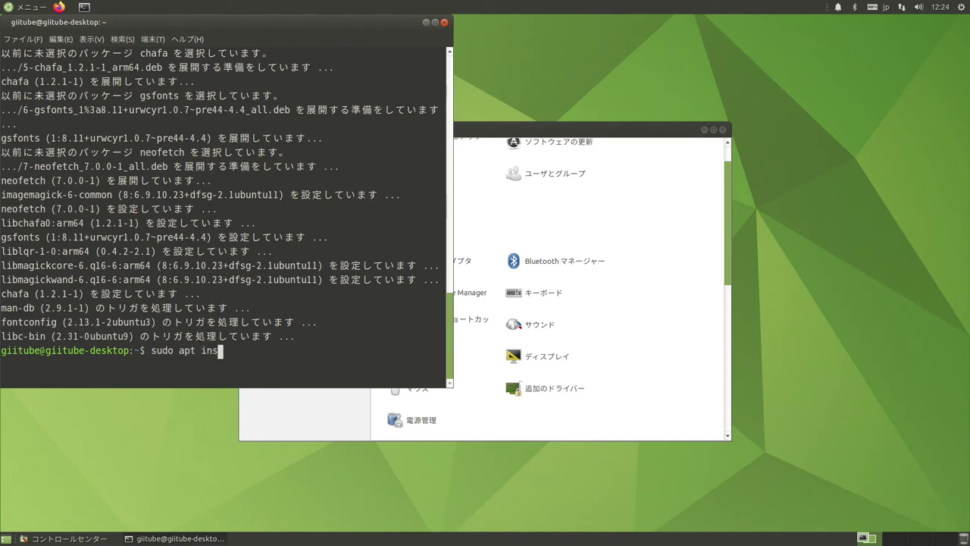
pyautogui.write('tall h')
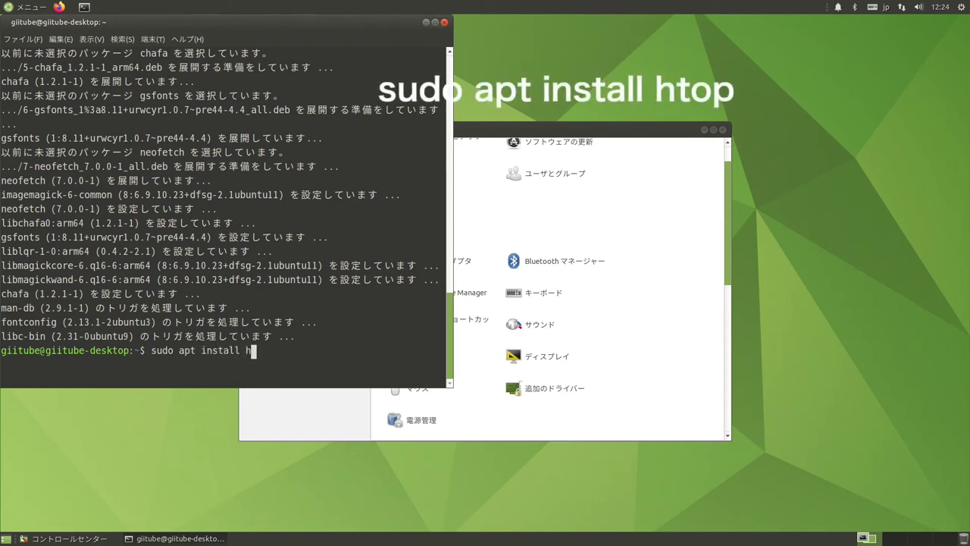
pyautogui.write('top')
# - Install htop, then run neofetch to display the Ubuntu 20.04.1 Raspberry Pi 4 summary
pyautogui.press('Return')
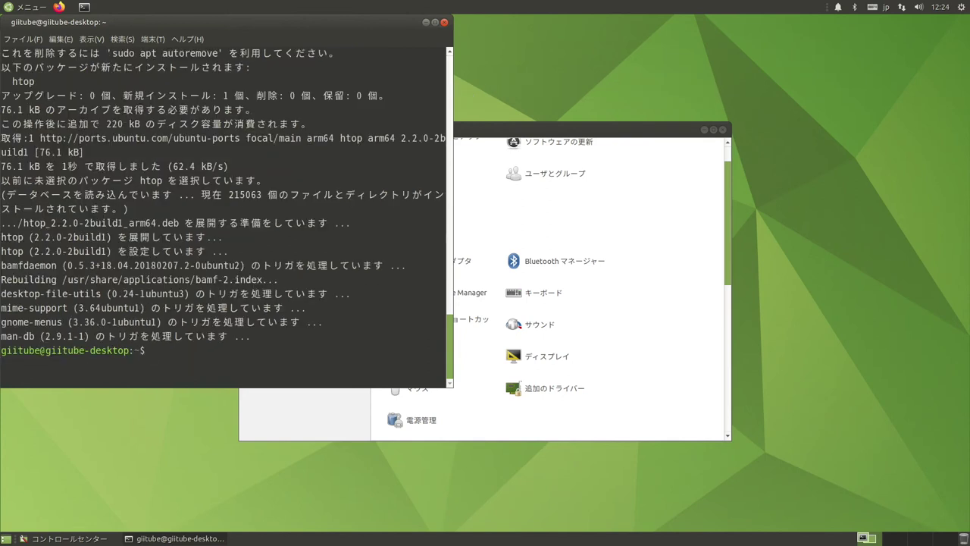
pyautogui.write('neofetch')
pyautogui.press('Return')
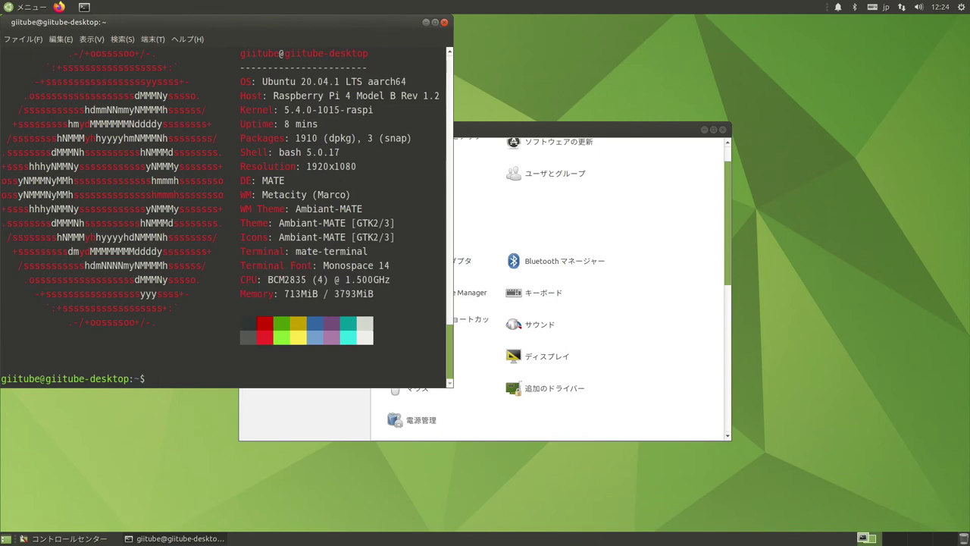
pyautogui.scroll(1, 591, 288)
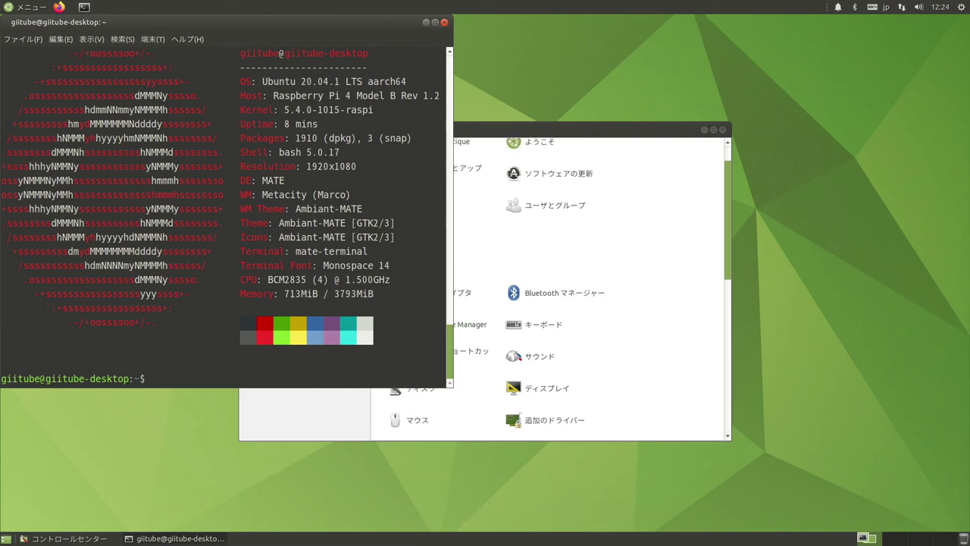
# - Run htop to view running processes, quit it with F10, and close MATE Terminal
pyautogui.write('htop')
pyautogui.press('Return')
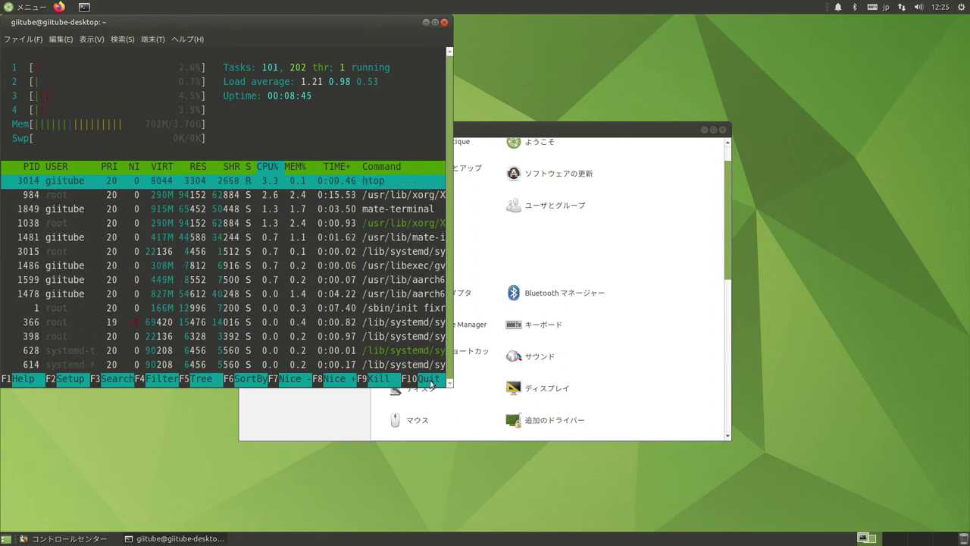
pyautogui.click(430, 382)
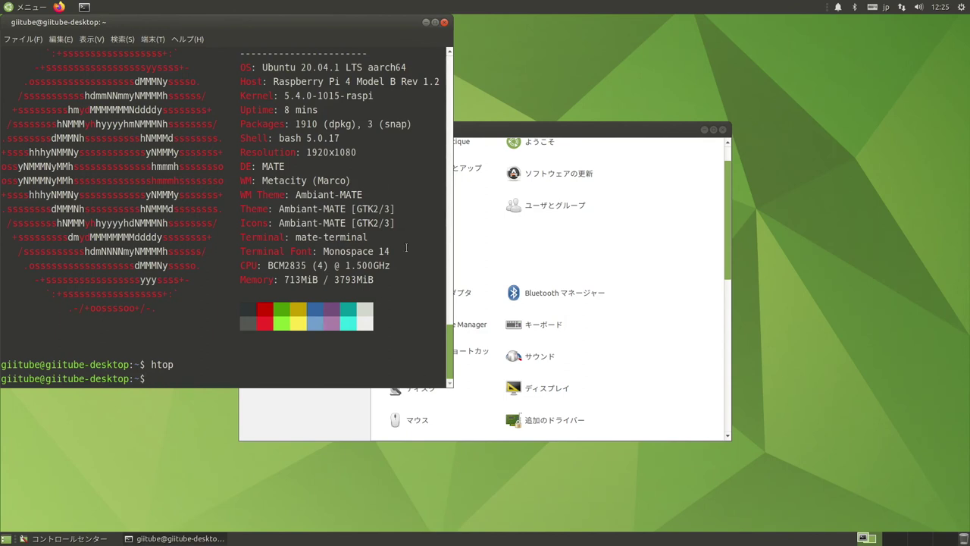
pyautogui.click(444, 22)
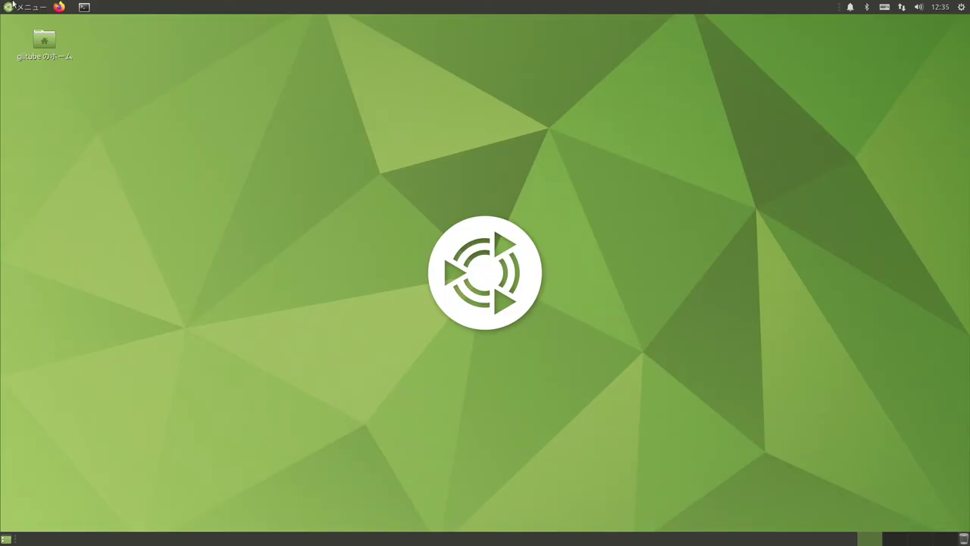
# - Reopen コントロールセンター from the applications menu and launch Software Boutique
pyautogui.click(16, 6)
pyautogui.moveTo(21, 209)
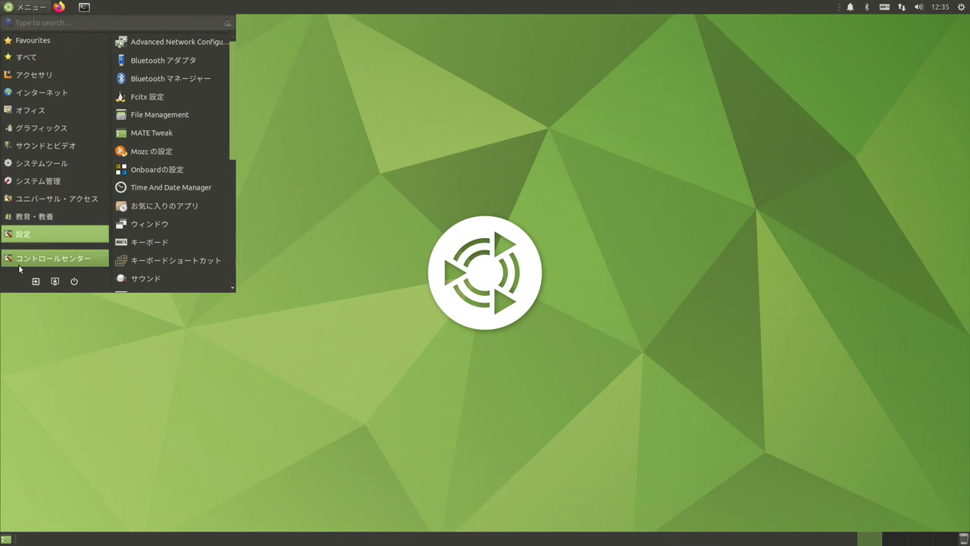
pyautogui.click(20, 261)
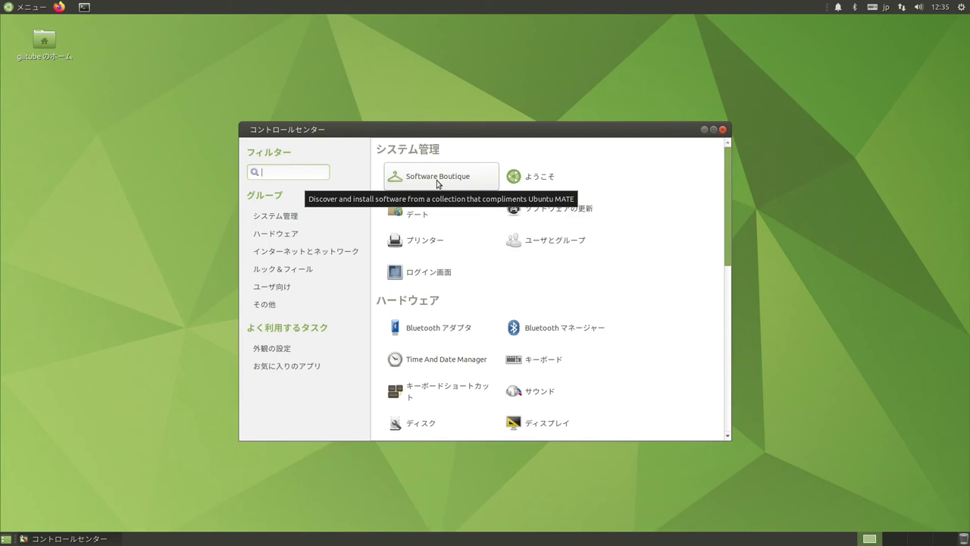
pyautogui.click(438, 182)
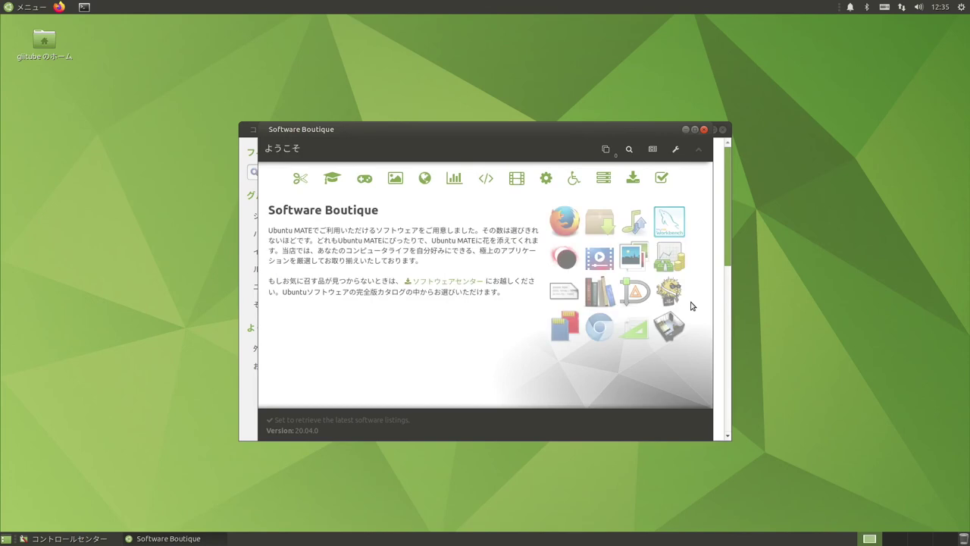
# - Browse the アクセサリー, 教育 and ゲーム software categories, then close Software Boutique
pyautogui.click(301, 181)
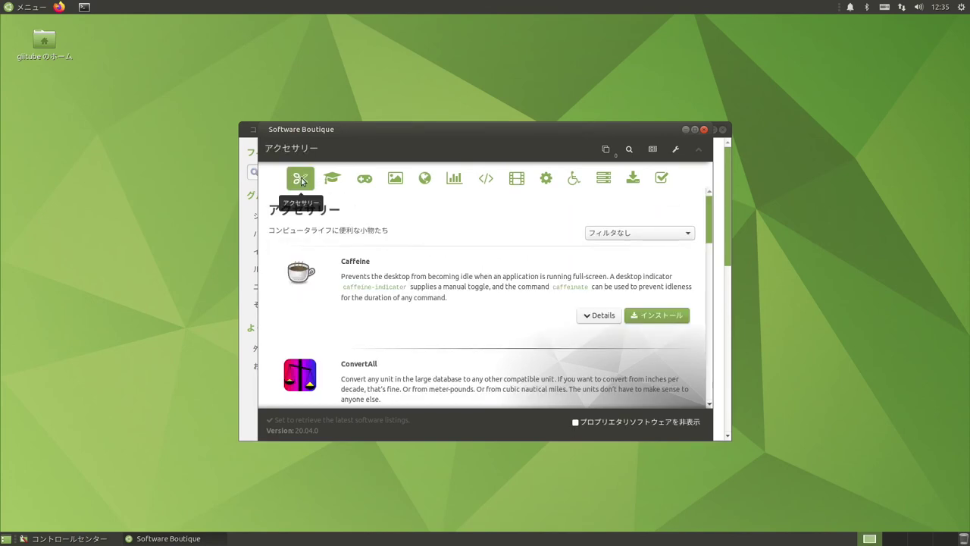
pyautogui.click(330, 182)
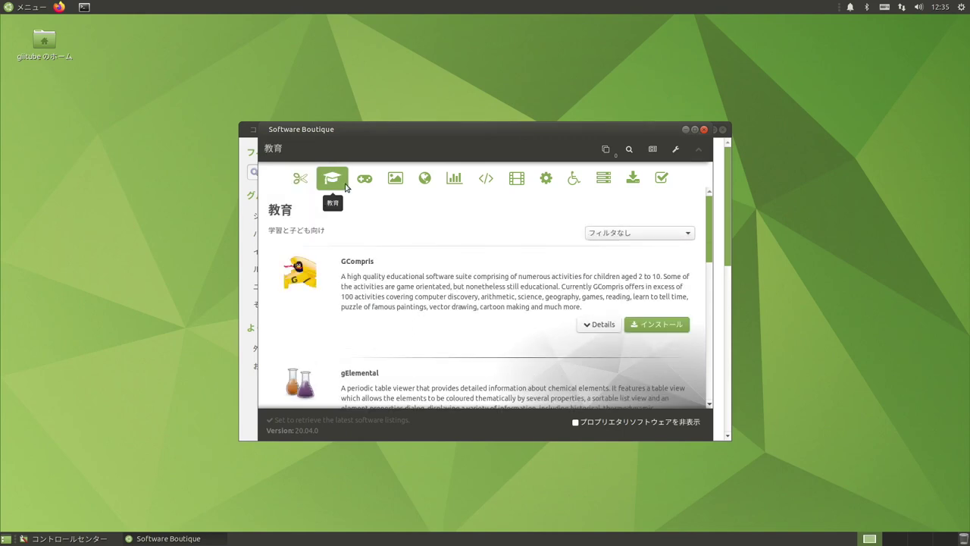
pyautogui.click(363, 179)
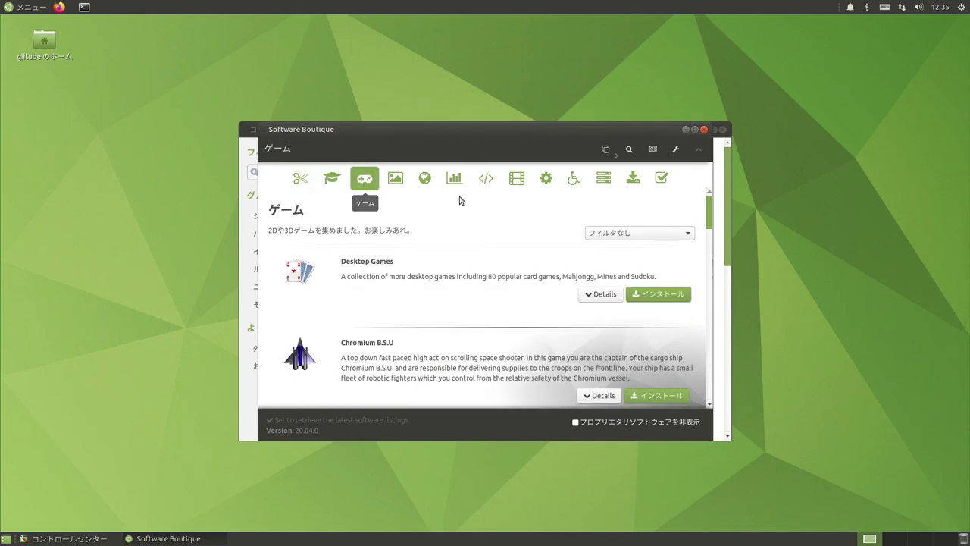
pyautogui.click(704, 130)
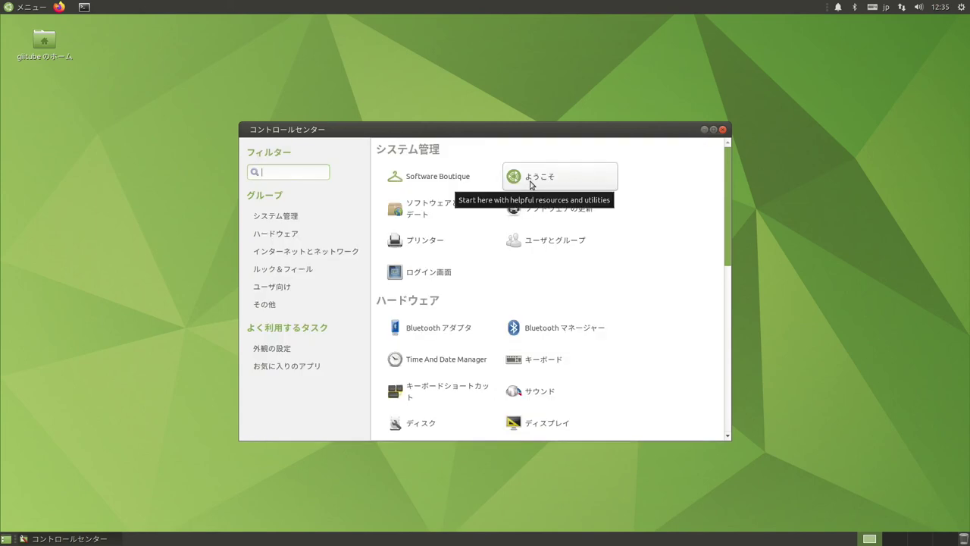
# - Read the Raspberry Piの情報 page in Ubuntu MATE Welcome, then close Welcome
pyautogui.click(531, 178)
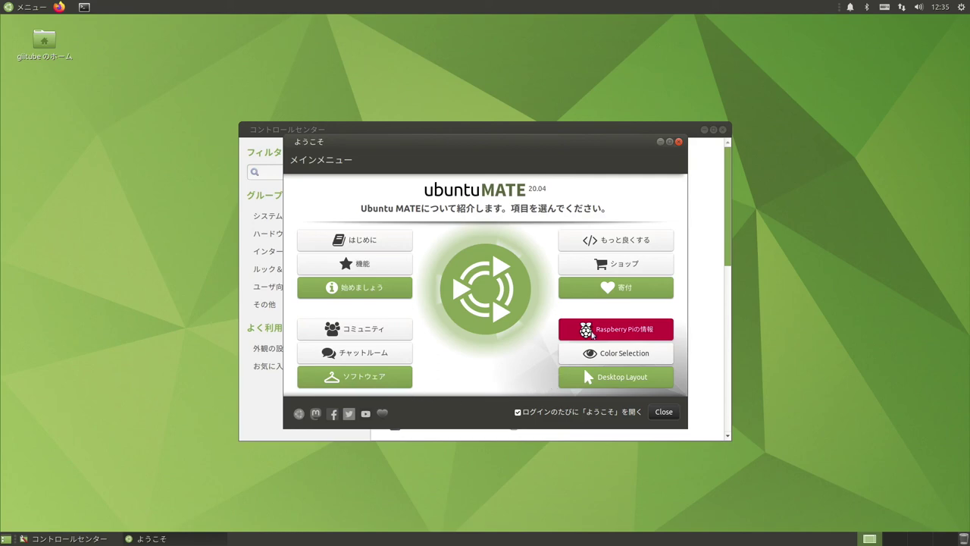
pyautogui.click(595, 329)
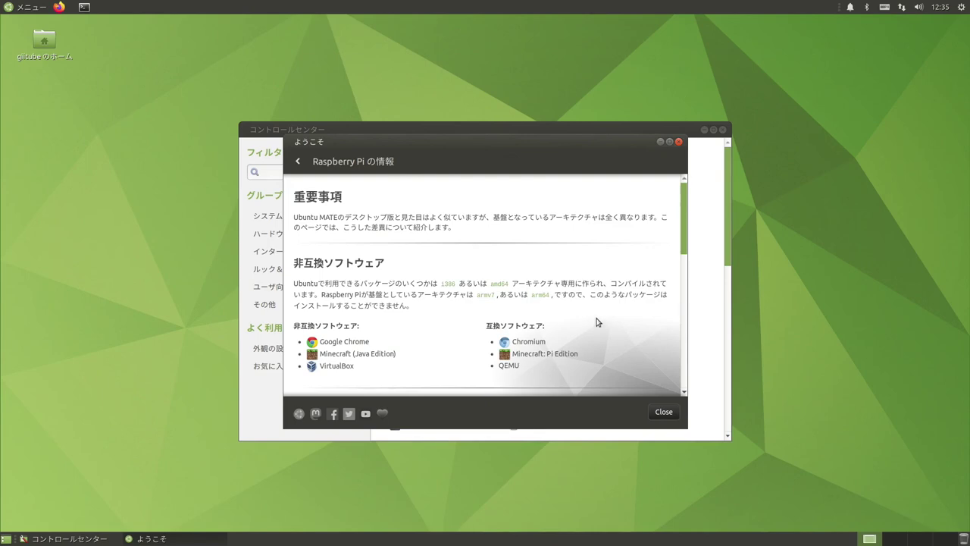
pyautogui.scroll(-2, 596, 324)
pyautogui.scroll(-3, 596, 321)
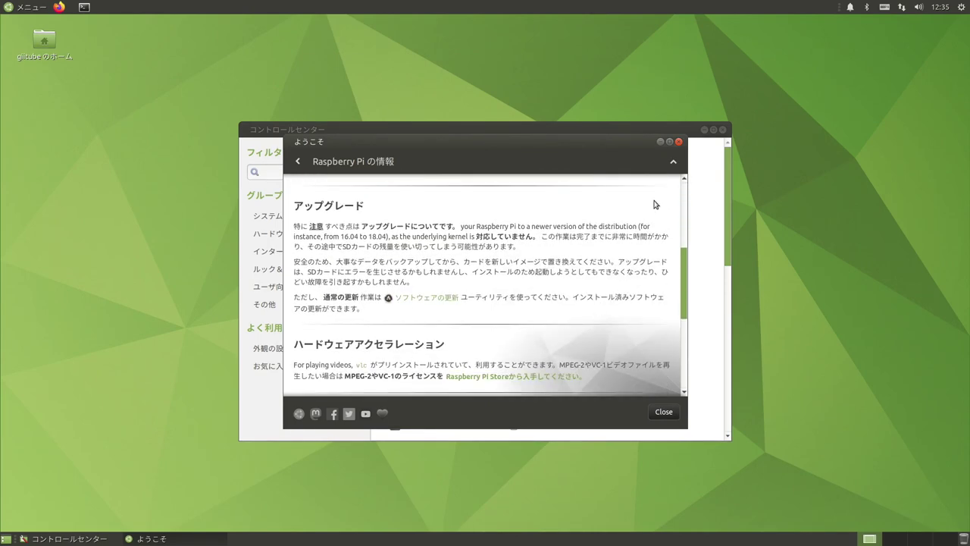
pyautogui.click(678, 142)
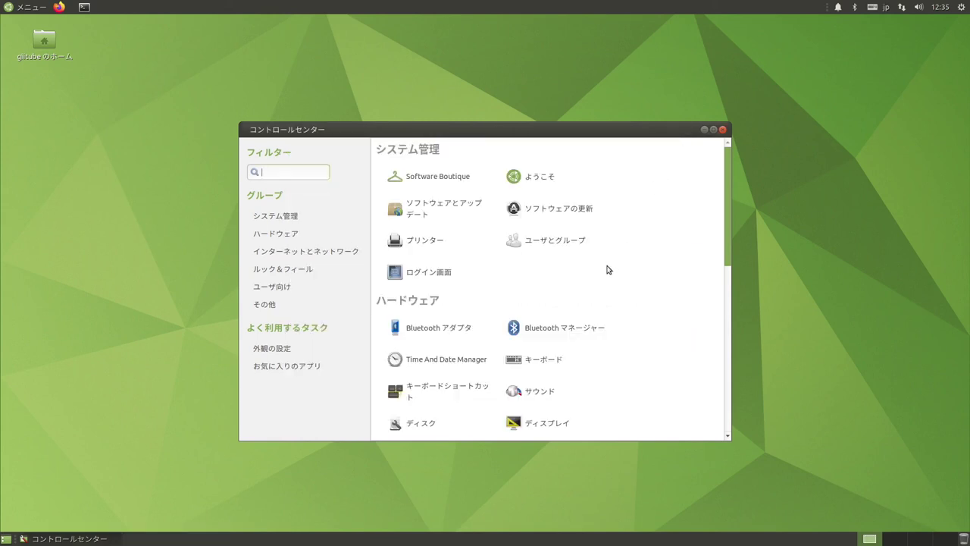
# - Enable Dockを有効にする in MATE Tweak's パネル settings under ルック&フィール, then close MATE Tweak
pyautogui.scroll(-3, 463, 346)
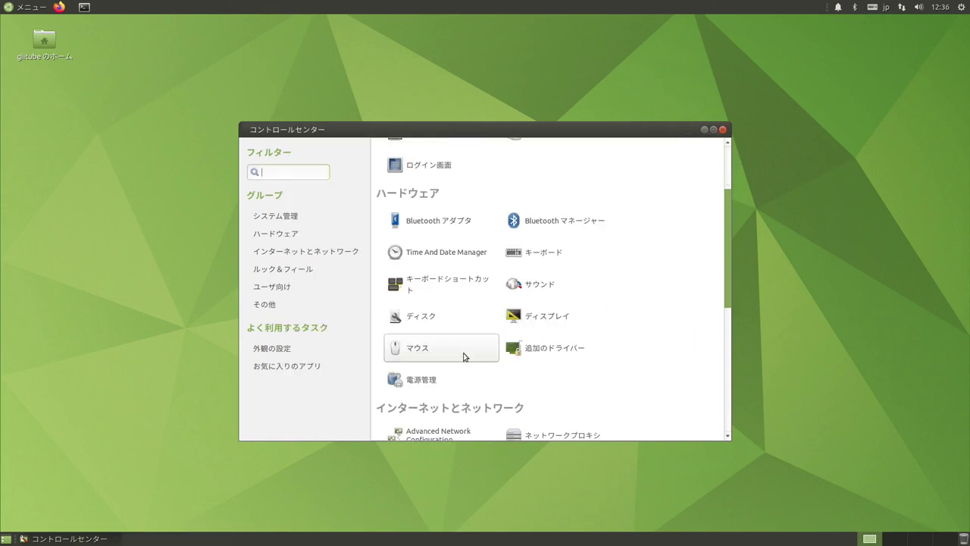
pyautogui.click(322, 272)
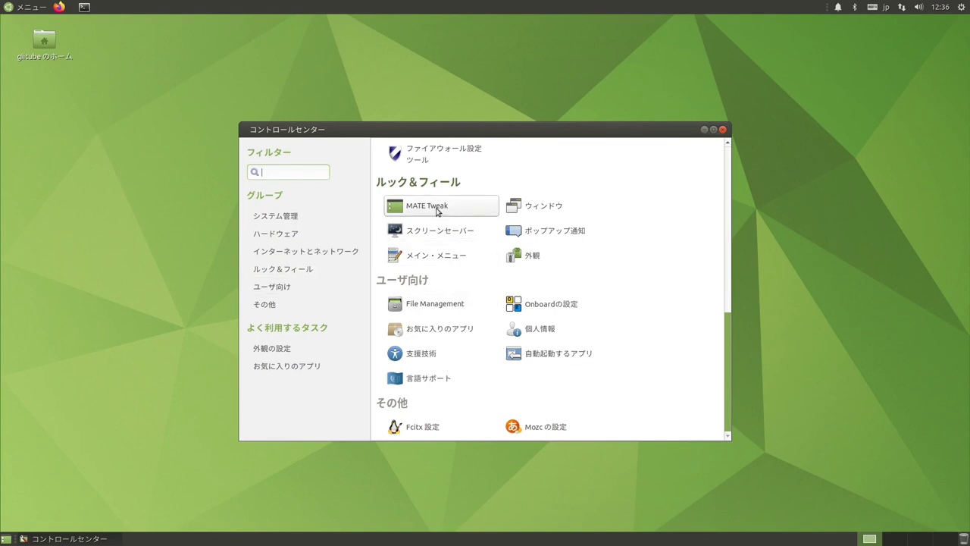
pyautogui.click(437, 211)
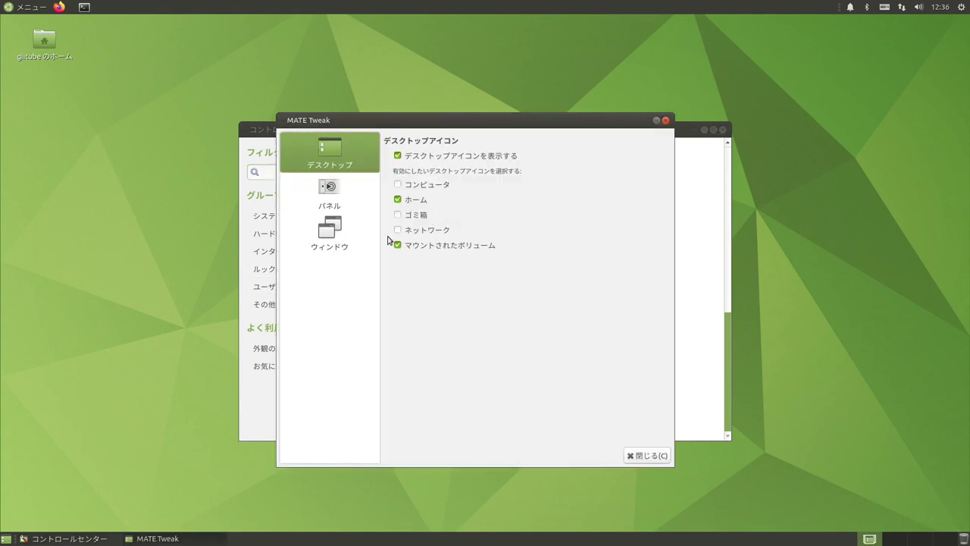
pyautogui.click(335, 199)
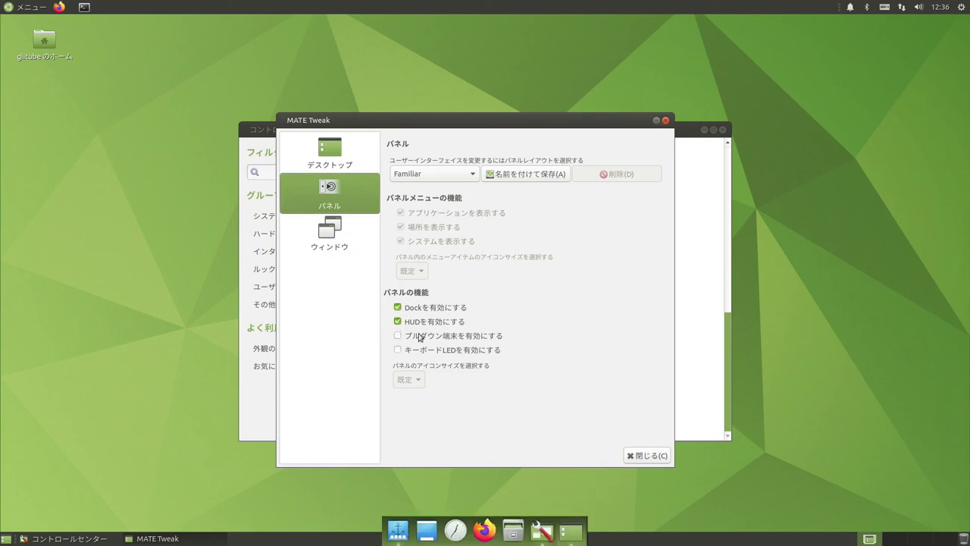
pyautogui.click(646, 456)
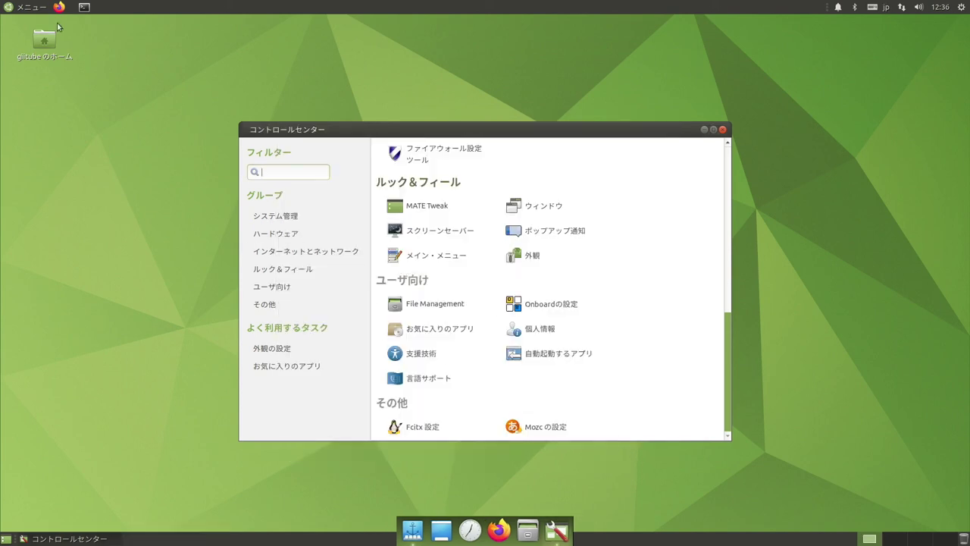
pyautogui.click(34, 9)
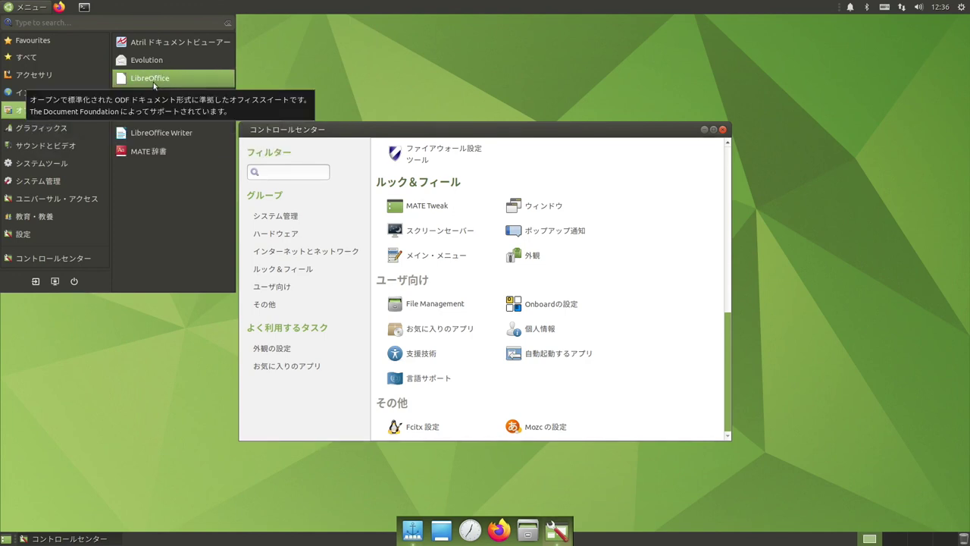
pyautogui.click(430, 85)
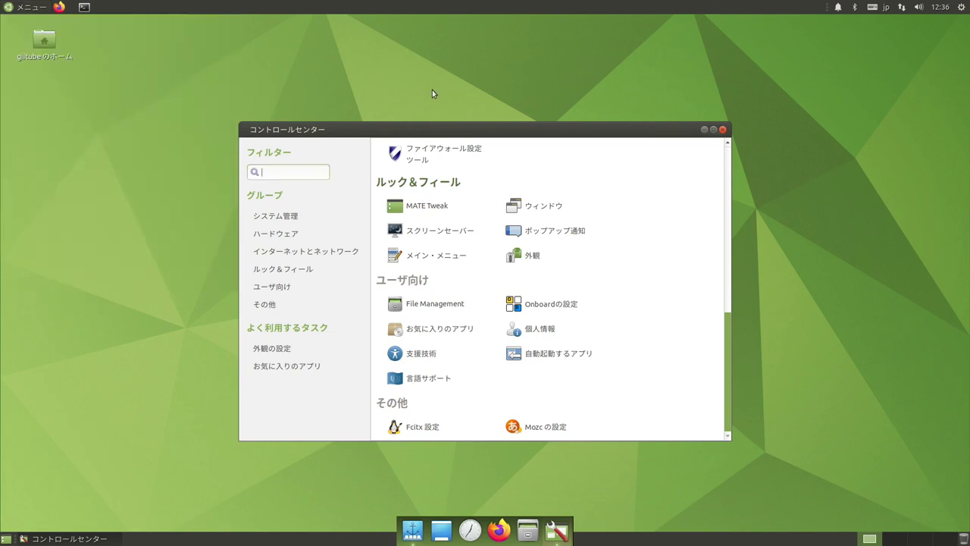